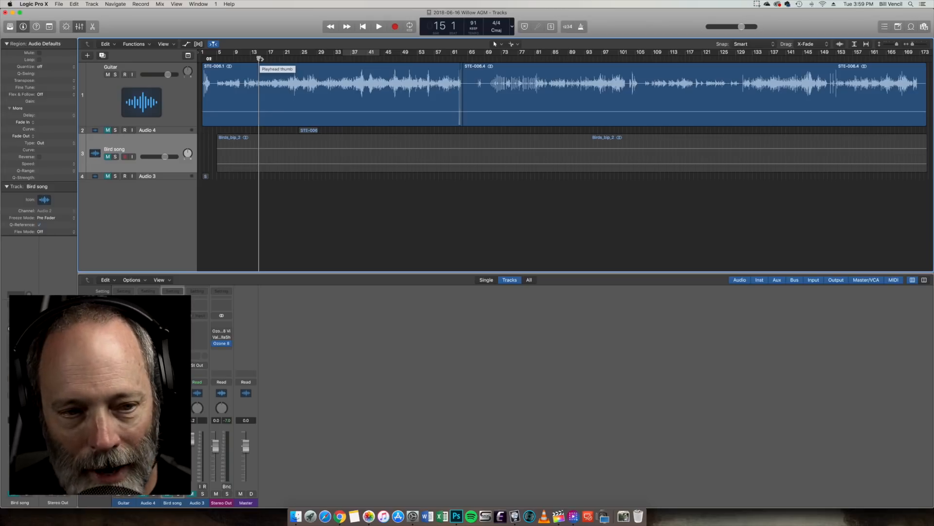
# - Play the guitar recording from bar 15 to hear it before the track effects, and stop playback after a few bars
pyautogui.press('space')
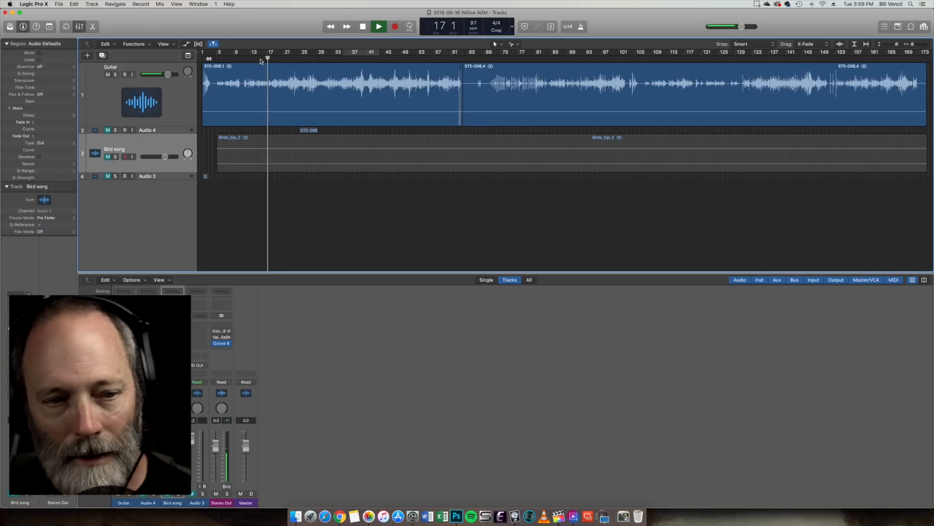
pyautogui.press('space')
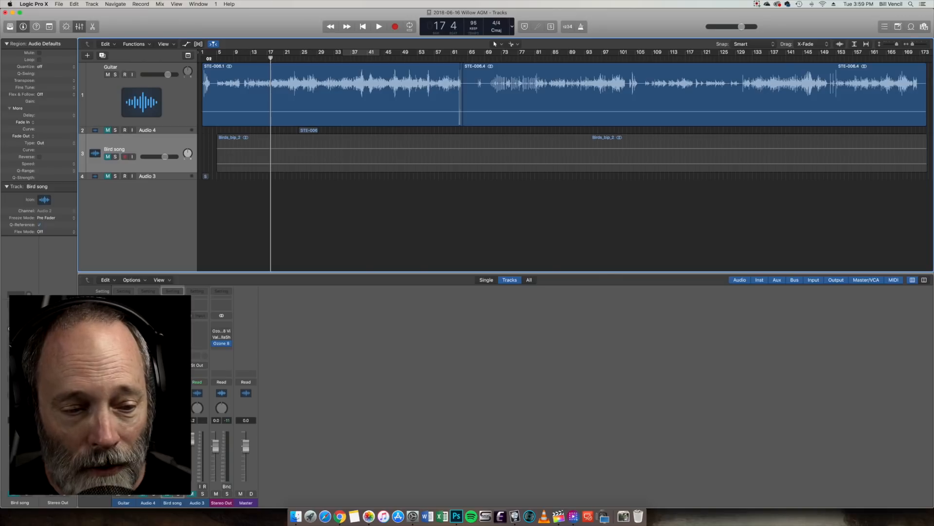
# - Enable the Guitar track's Direction Mixer with the Stereo to Mono preset, audition it from bar 17, and close the plug-in
pyautogui.press('v')
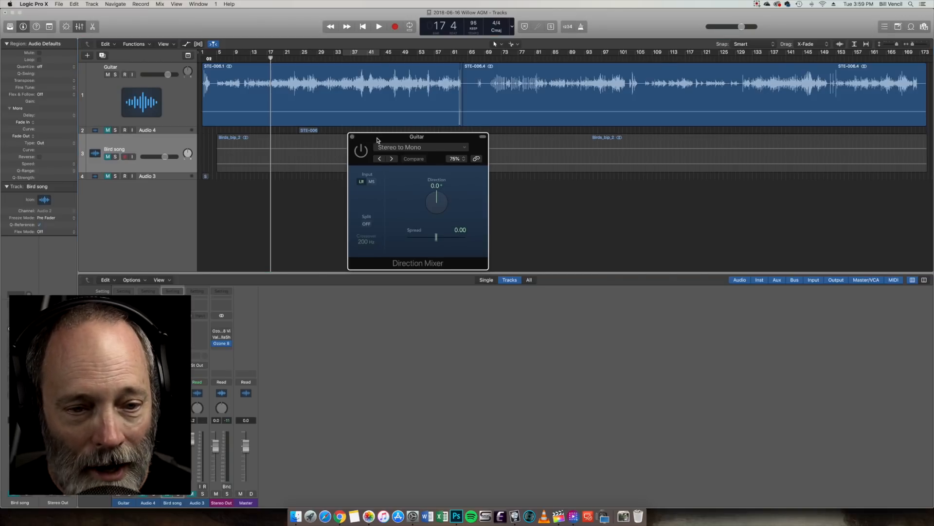
pyautogui.moveTo(377, 141); pyautogui.dragTo(351, 171)
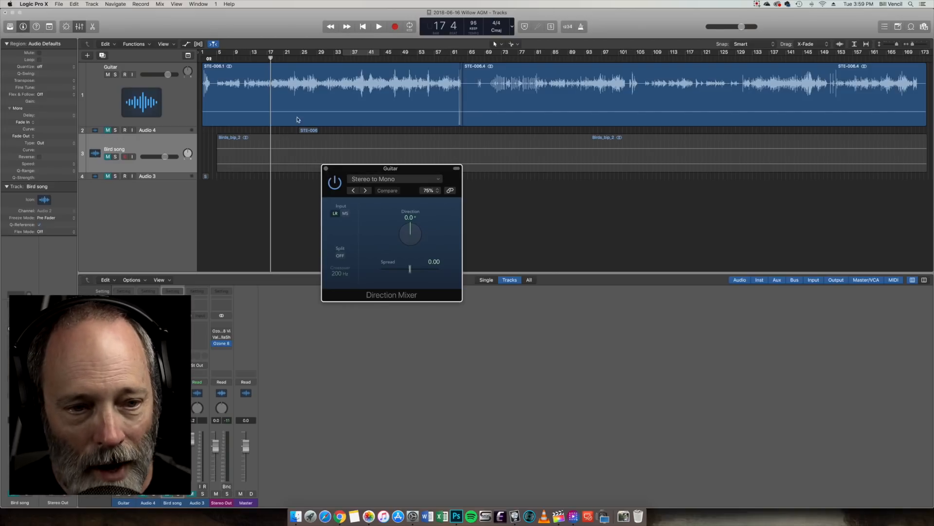
pyautogui.click(271, 60)
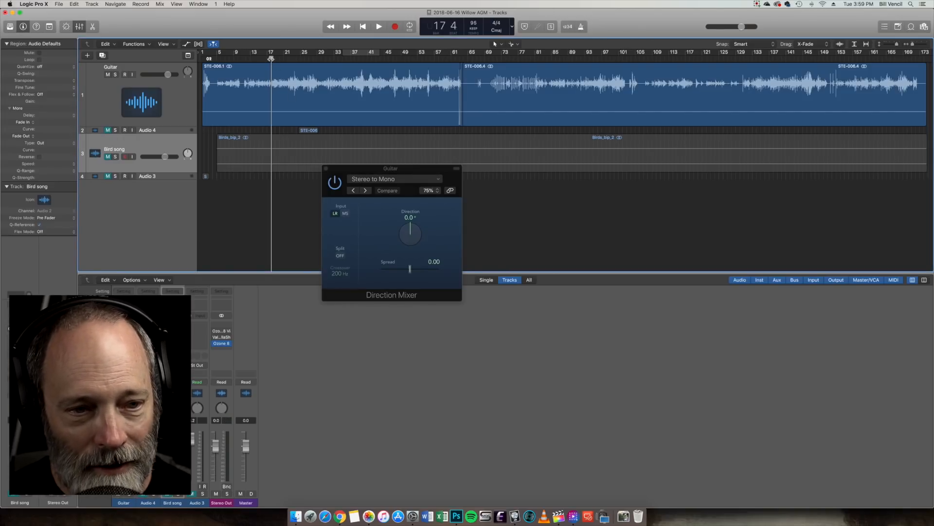
pyautogui.press('space')
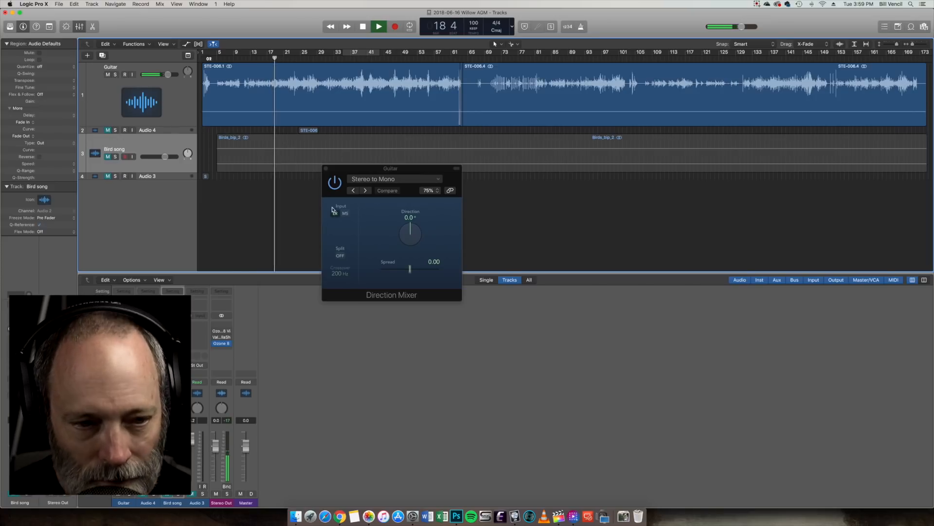
pyautogui.press('space')
pyautogui.click(325, 169)
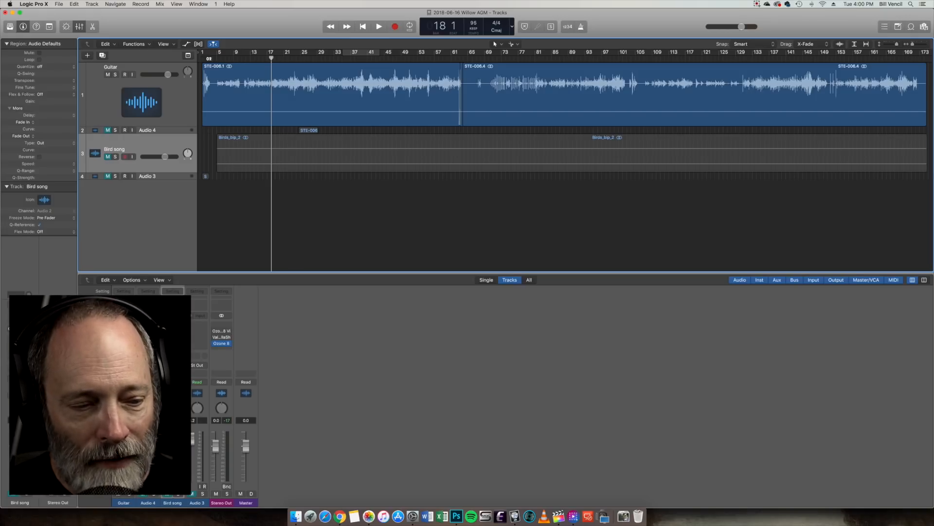
# - Enable Stereo Spread on the Guitar track, audition it from bar 16, and close the plug-in with the effect active
pyautogui.click(124, 337)
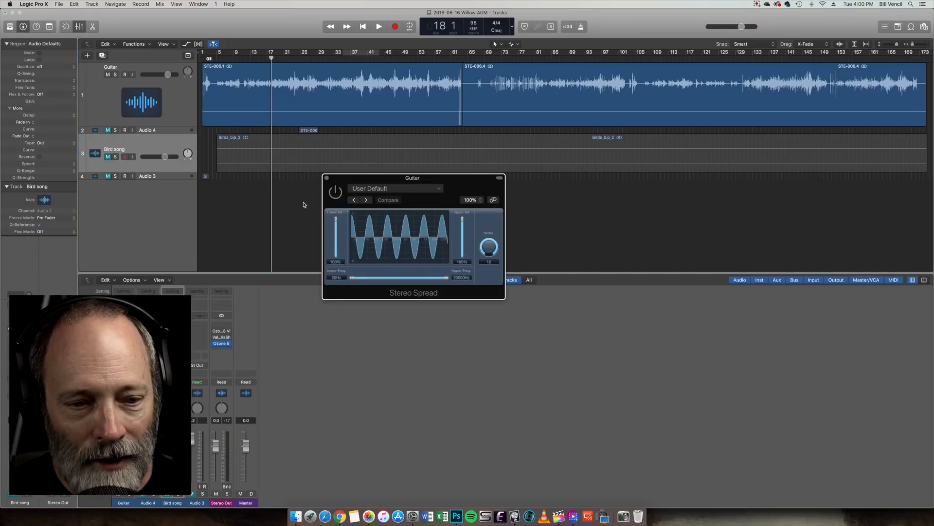
pyautogui.moveTo(363, 183); pyautogui.dragTo(381, 198)
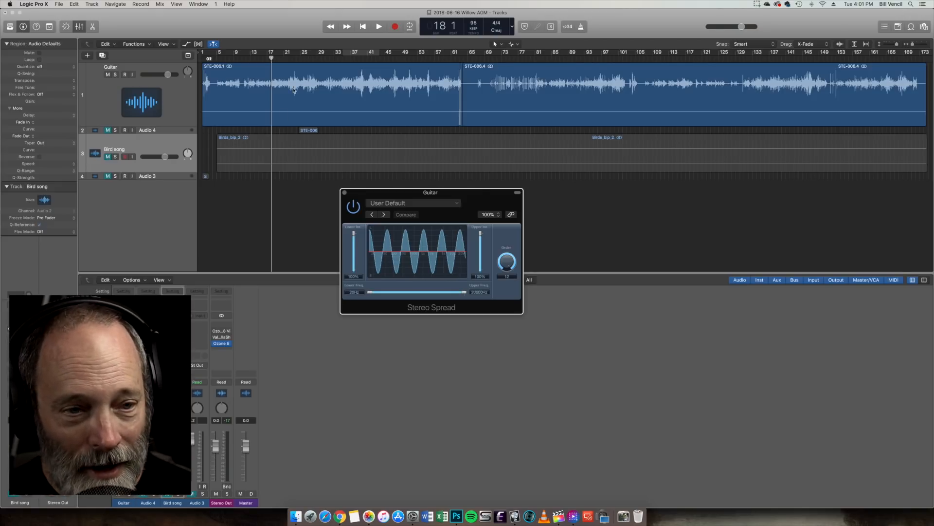
pyautogui.moveTo(271, 59); pyautogui.dragTo(263, 58)
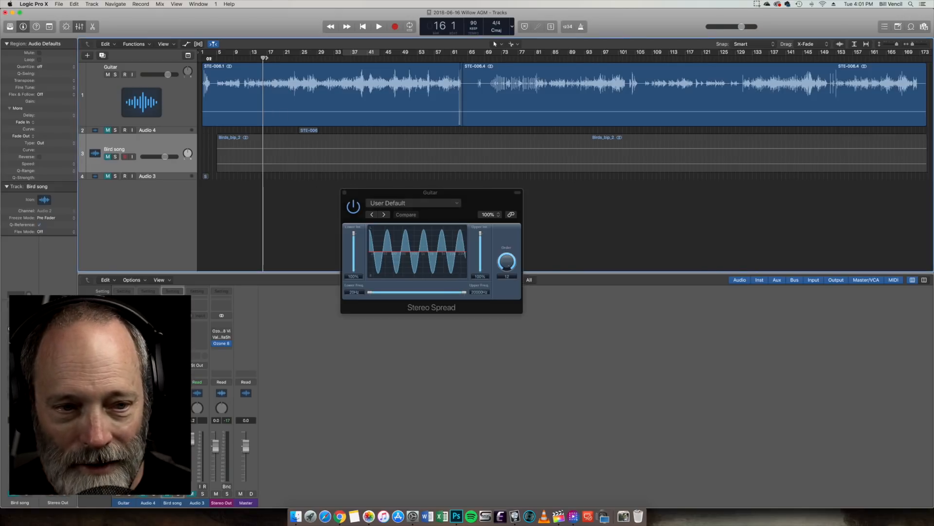
pyautogui.press('space')
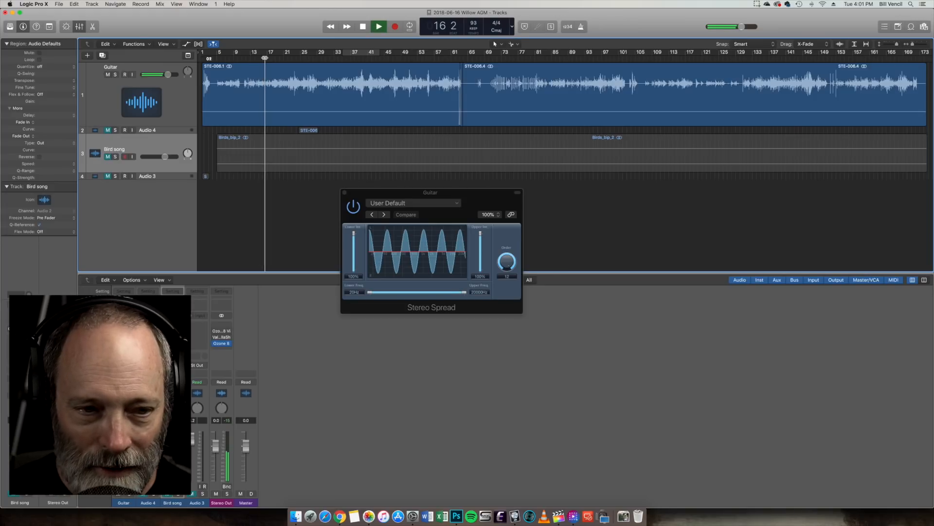
pyautogui.click(353, 207)
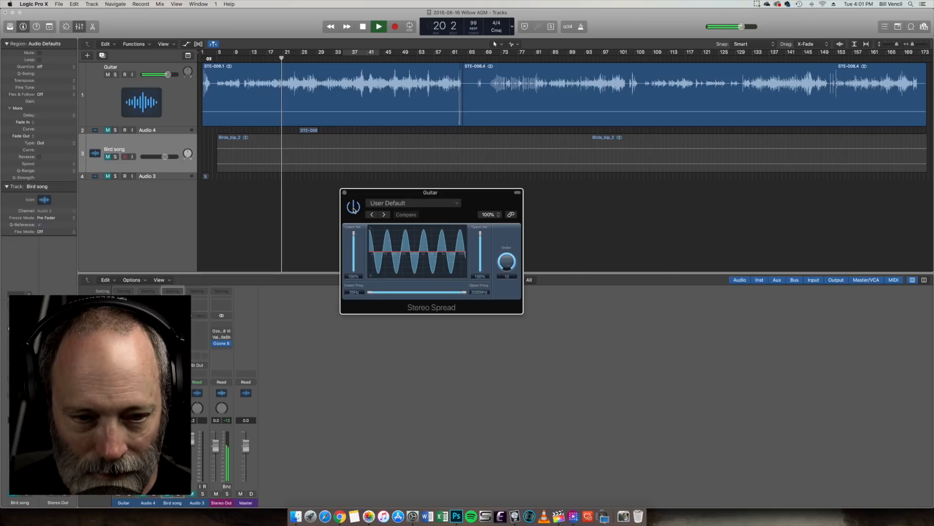
pyautogui.press('space')
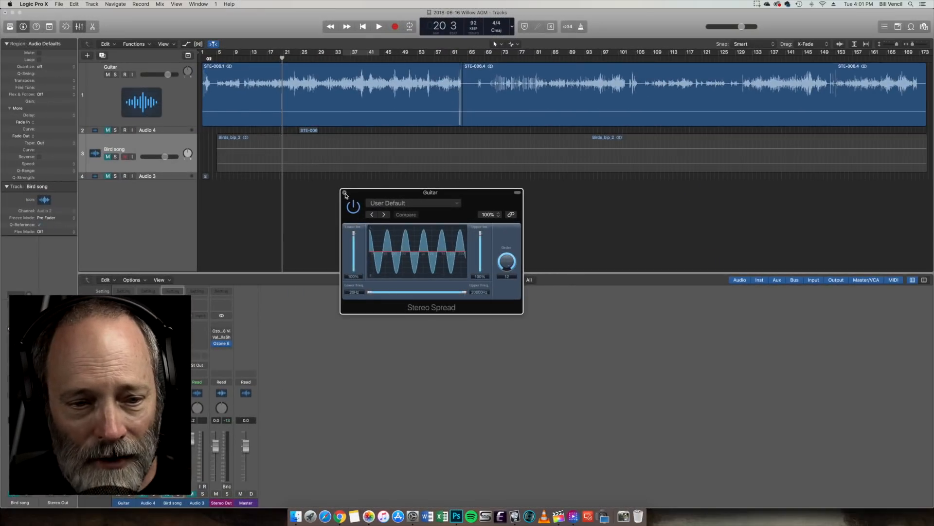
pyautogui.click(345, 193)
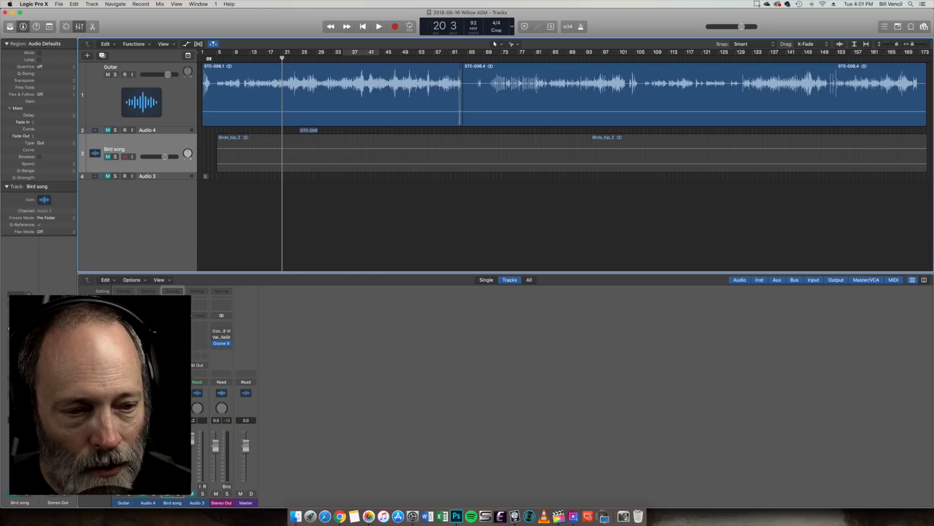
# - Open Neutron 2 on the Guitar track, activate the plug-in, and enable its Equalizer module
pyautogui.click(124, 331)
pyautogui.moveTo(114, 19); pyautogui.dragTo(414, 111)
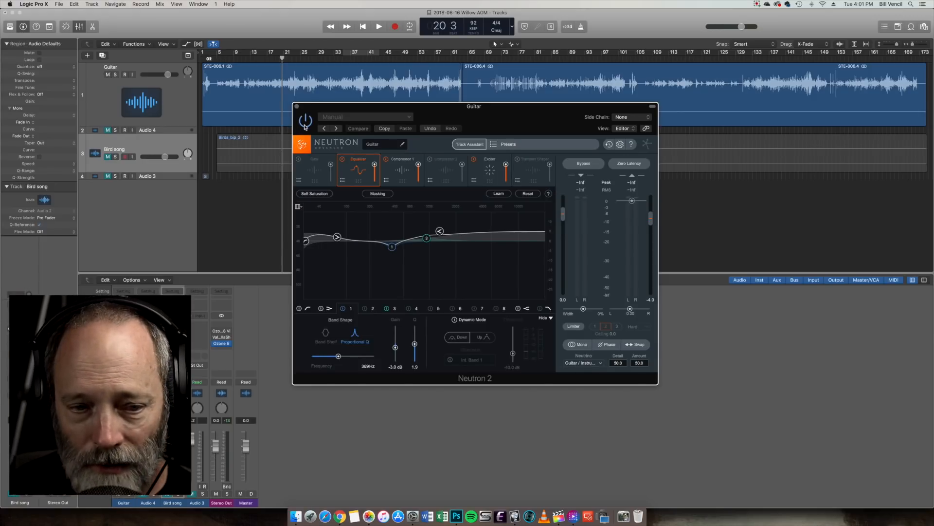
pyautogui.click(343, 160)
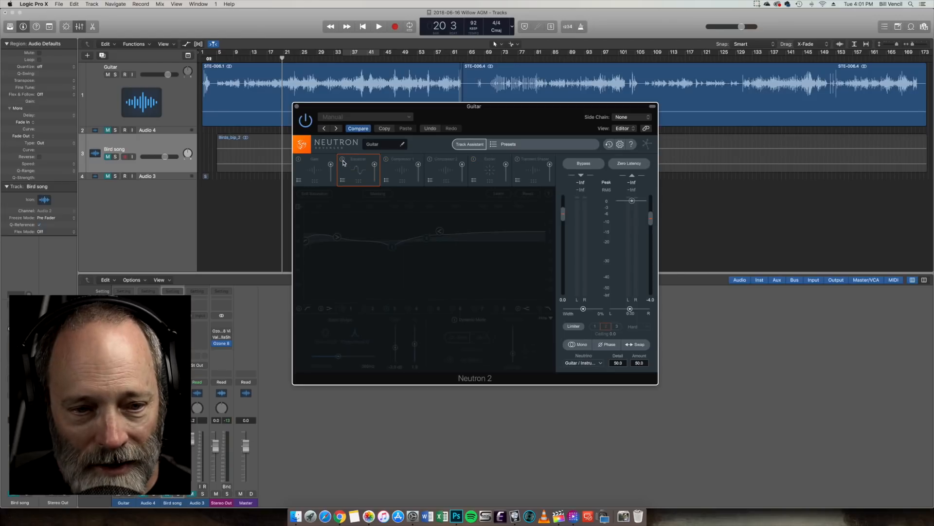
pyautogui.click(343, 160)
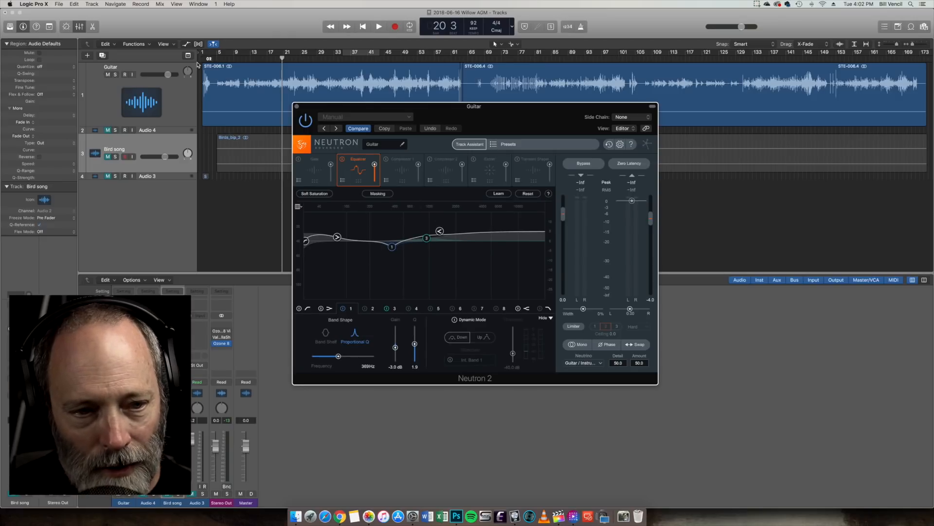
# - Compare the guitar with and without Neutron's Equalizer while playing from bar 18, ending with the module enabled
pyautogui.click(342, 159)
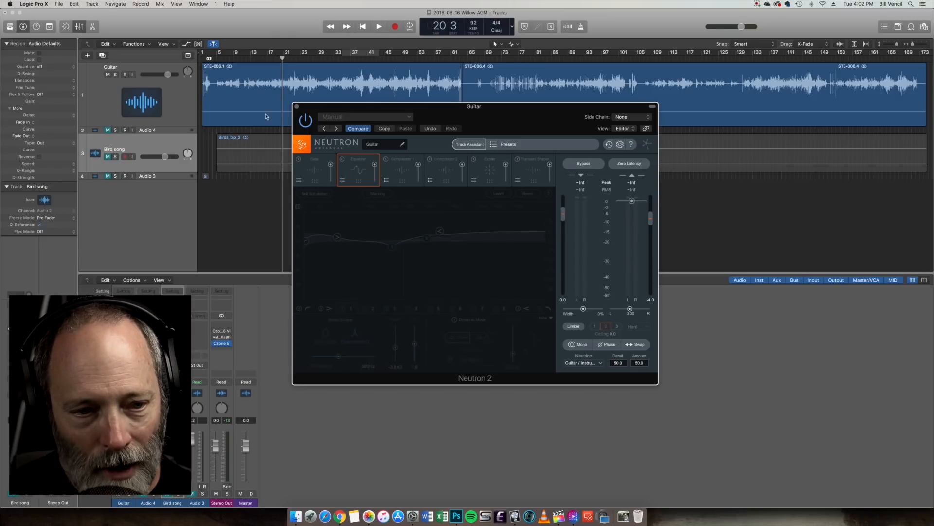
pyautogui.click(274, 60)
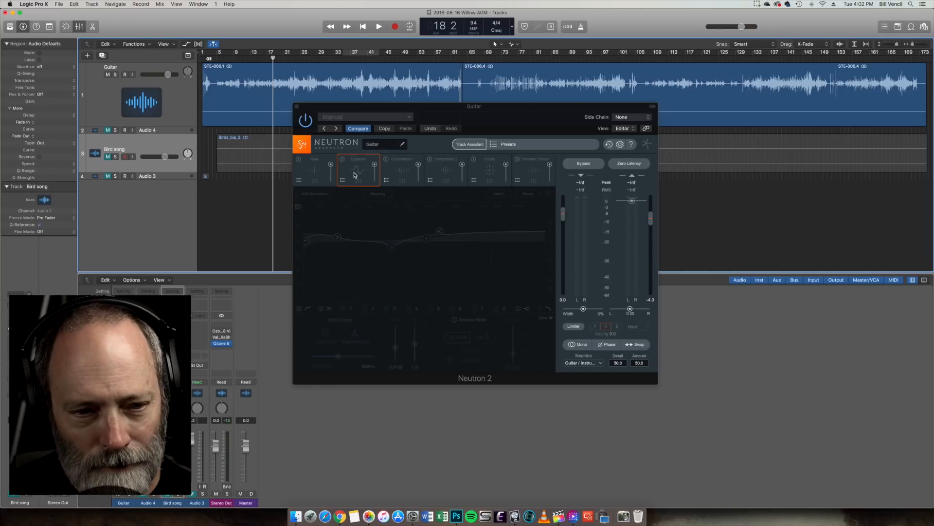
pyautogui.press('space')
pyautogui.click(342, 160)
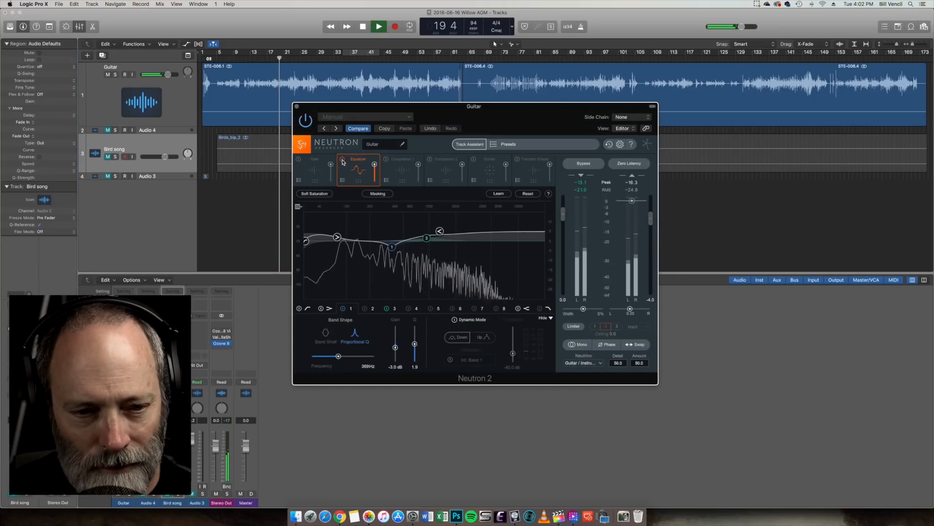
pyautogui.click(342, 160)
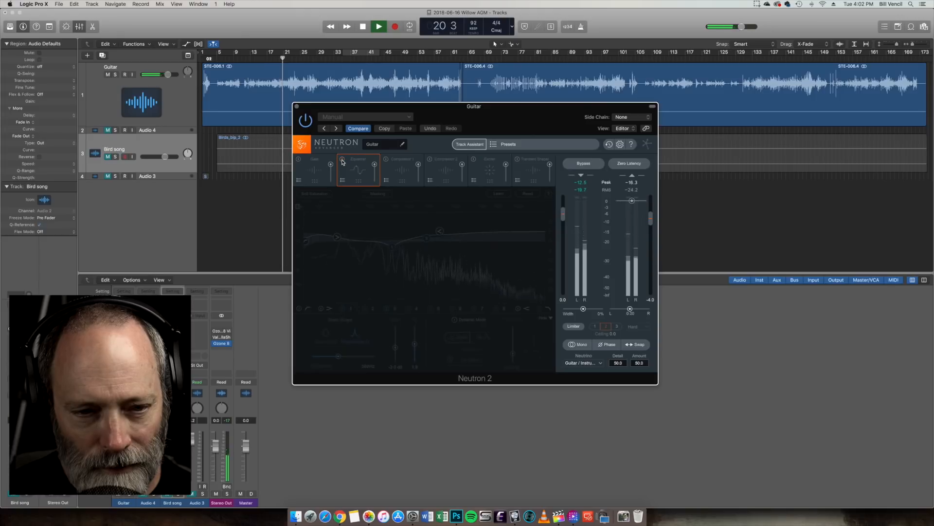
pyautogui.click(342, 160)
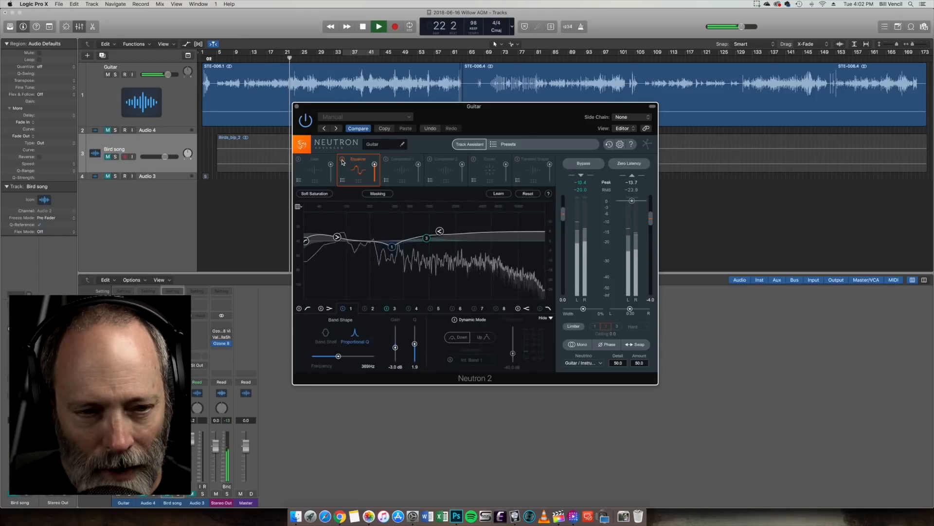
pyautogui.press('space')
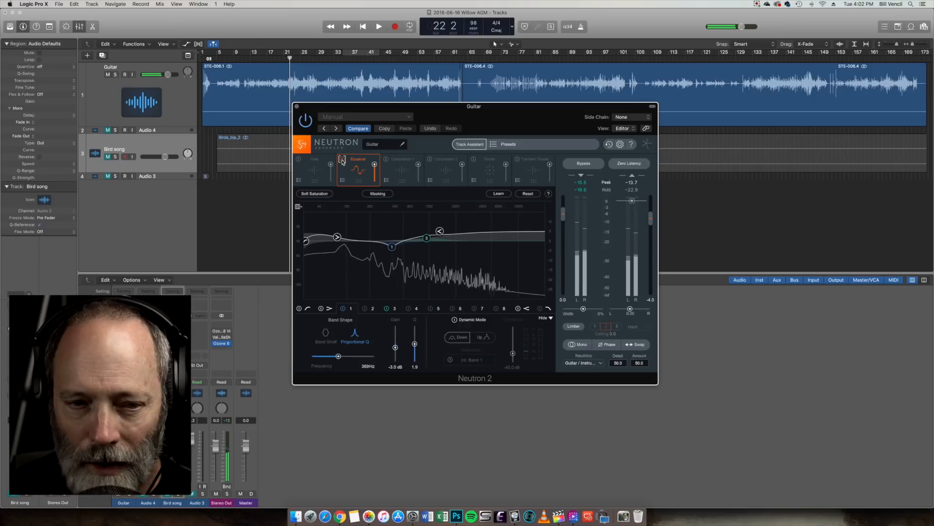
# - Enable Neutron's Compressor 1 module and compare the guitar without and with it, replaying the passage from bar 22
pyautogui.click(397, 161)
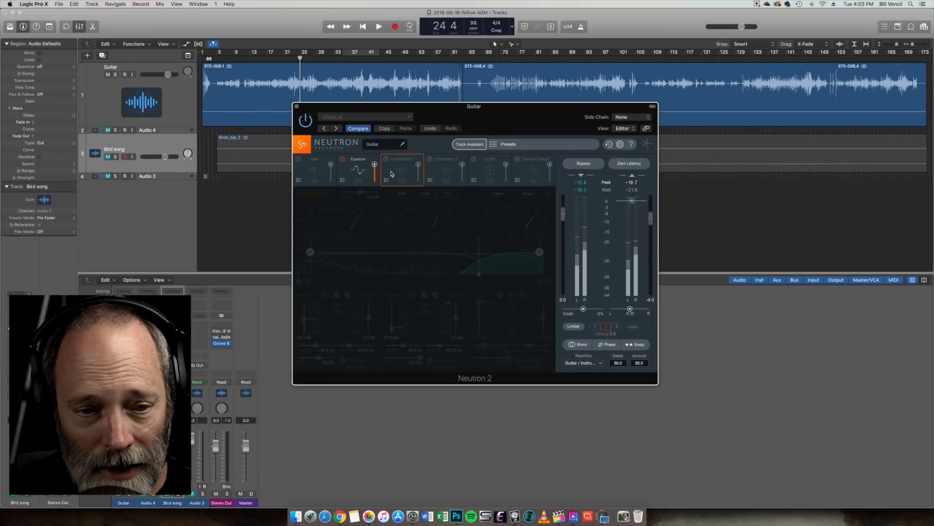
pyautogui.click(387, 160)
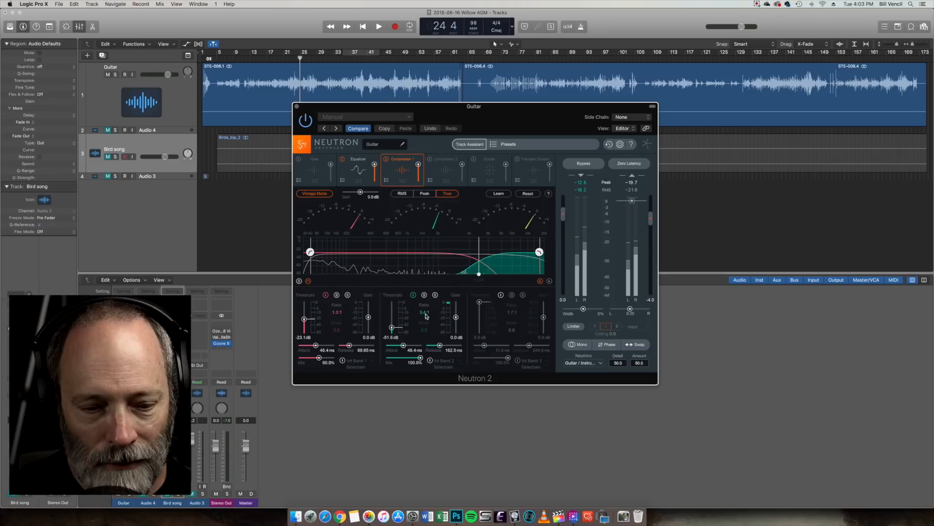
pyautogui.click(386, 159)
pyautogui.press('space')
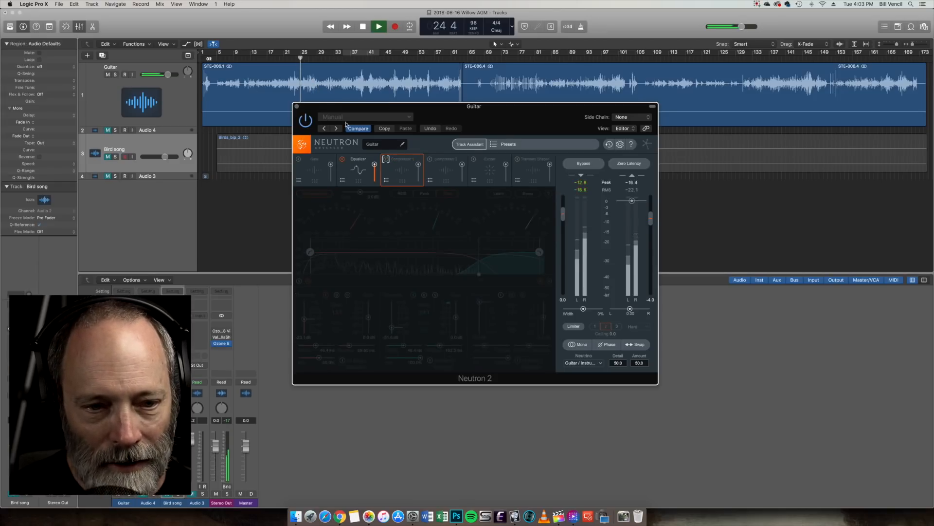
pyautogui.click(386, 160)
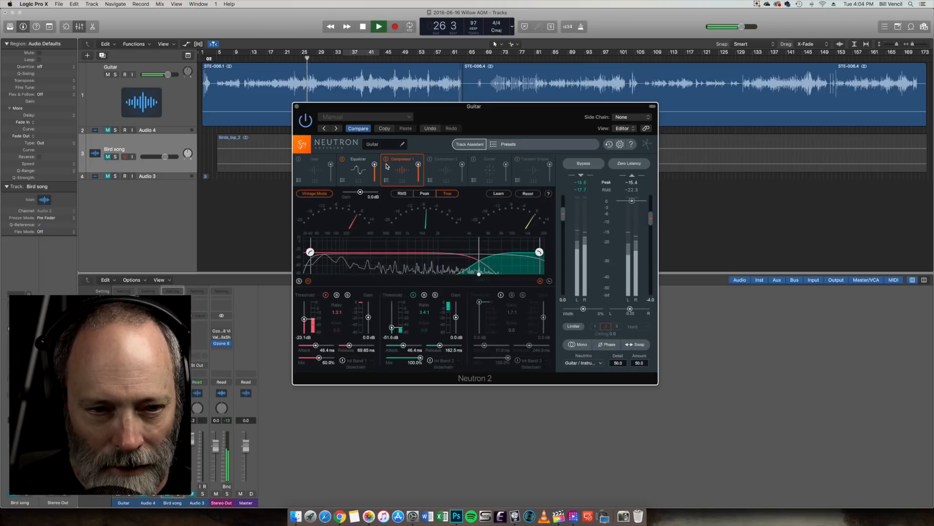
pyautogui.click(288, 59)
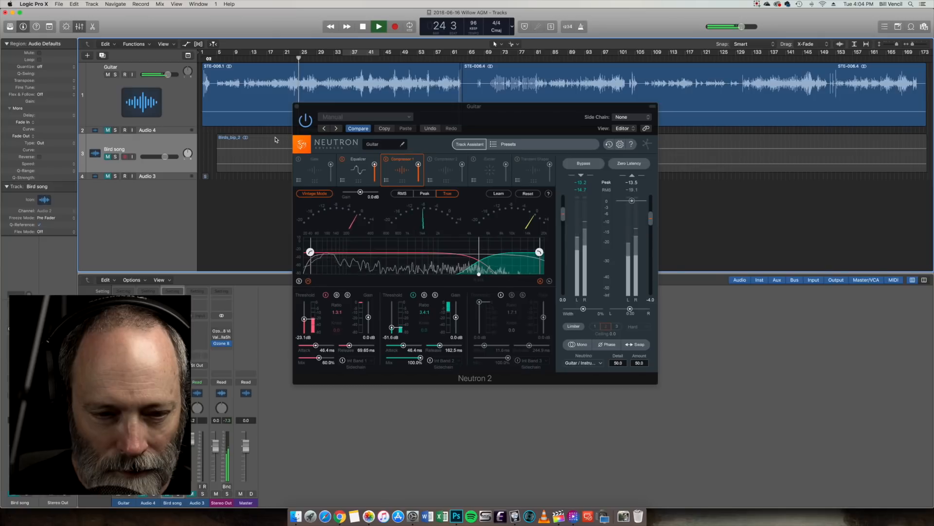
pyautogui.press('space')
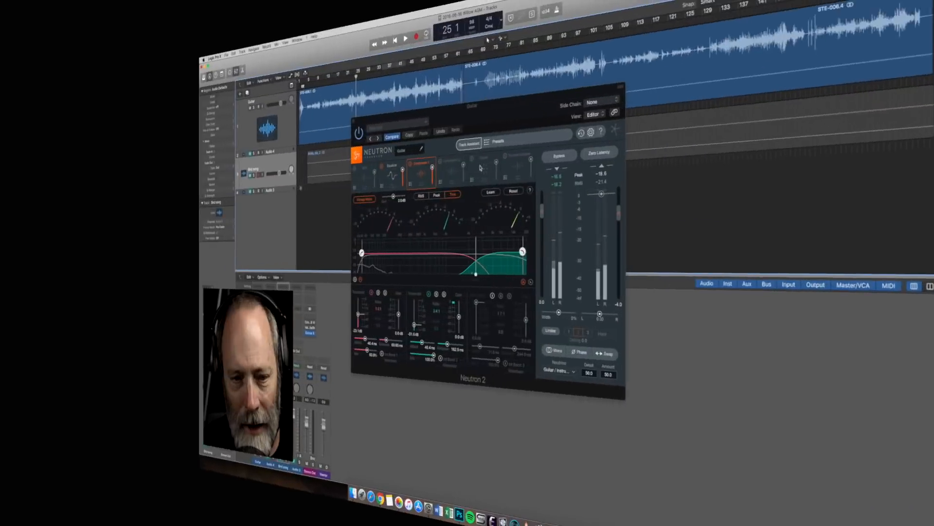
# - Enable Neutron's Exciter module and compare the guitar with and without it while playing from bar 22
pyautogui.click(475, 165)
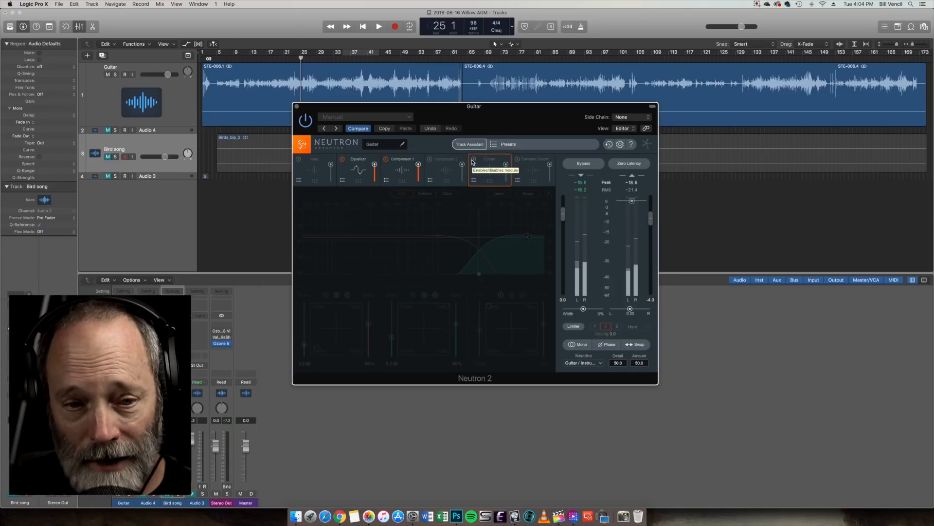
pyautogui.click(473, 160)
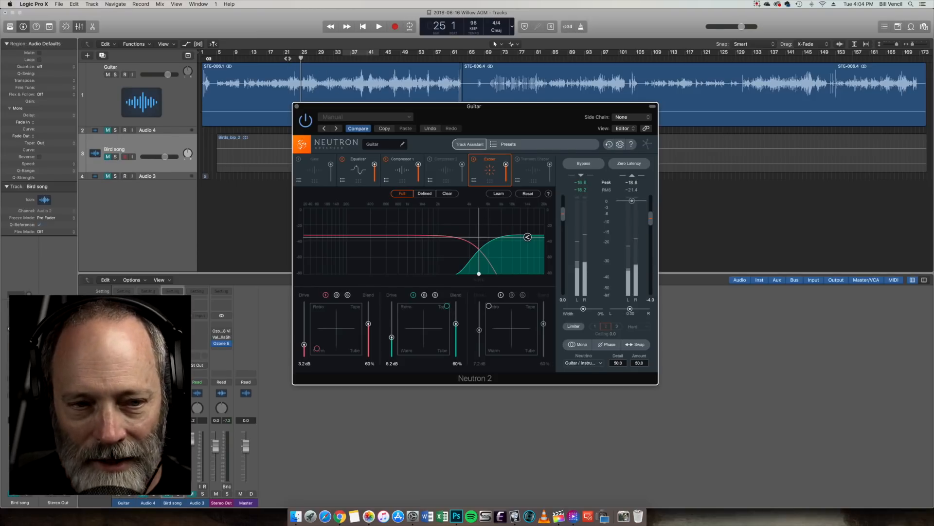
pyautogui.click(288, 59)
pyautogui.click(474, 160)
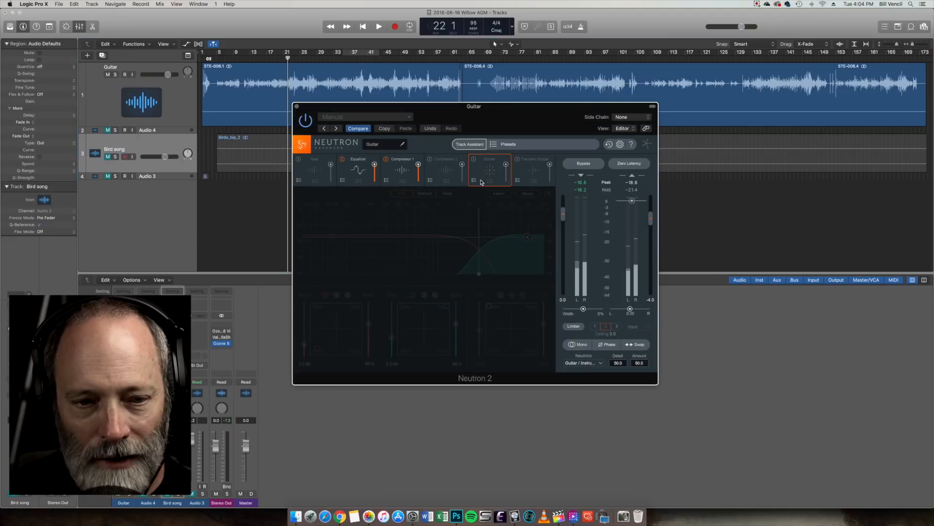
pyautogui.press('space')
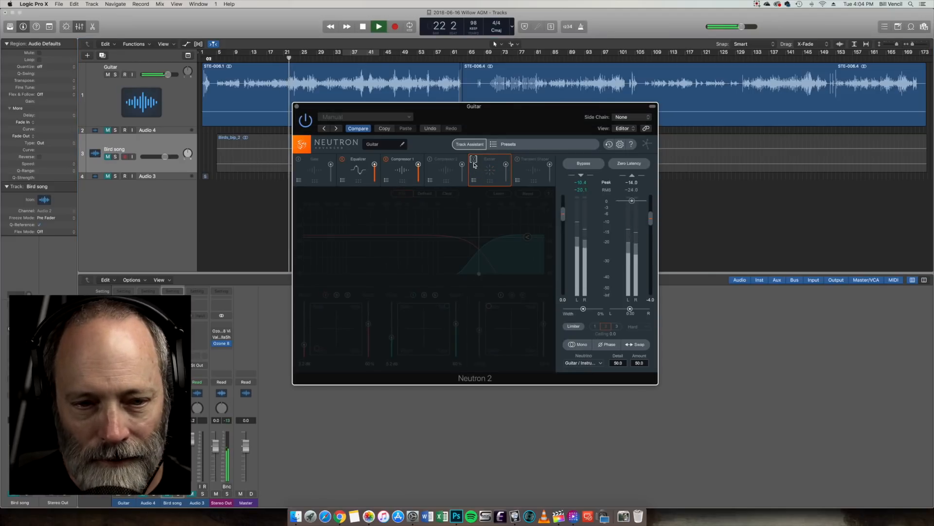
pyautogui.click(474, 159)
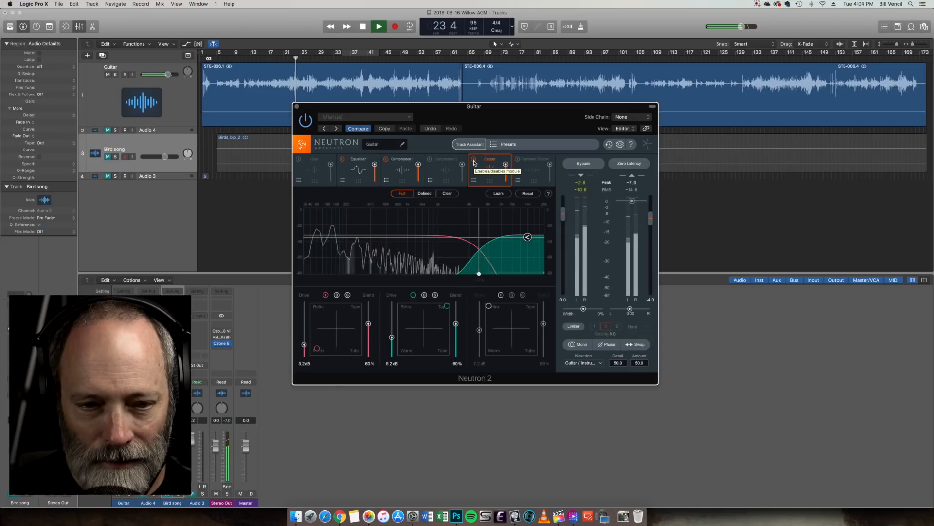
pyautogui.click(474, 160)
pyautogui.click(474, 160)
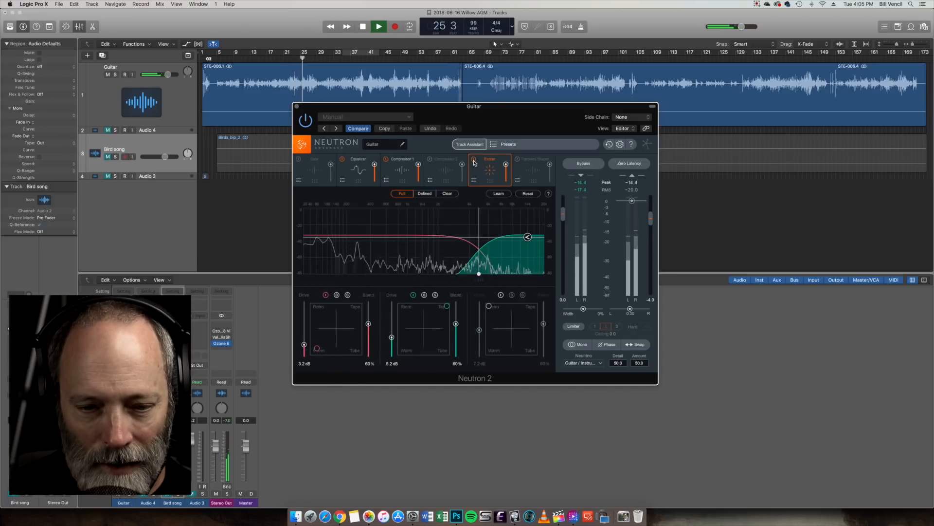
# - Stop the Exciter audition, open Step FX with the Deep Space preset on the Guitar track, and place its window clear of the guitar region
pyautogui.press('space')
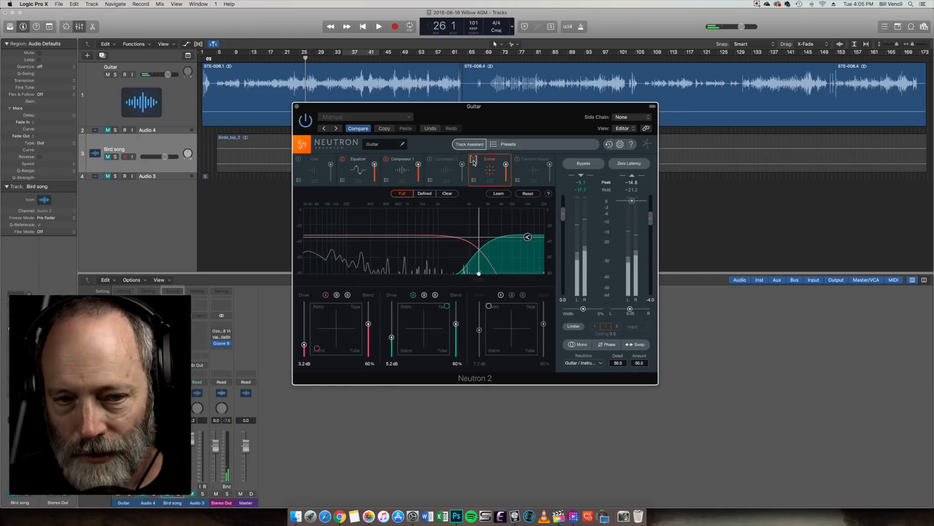
pyautogui.click(355, 60)
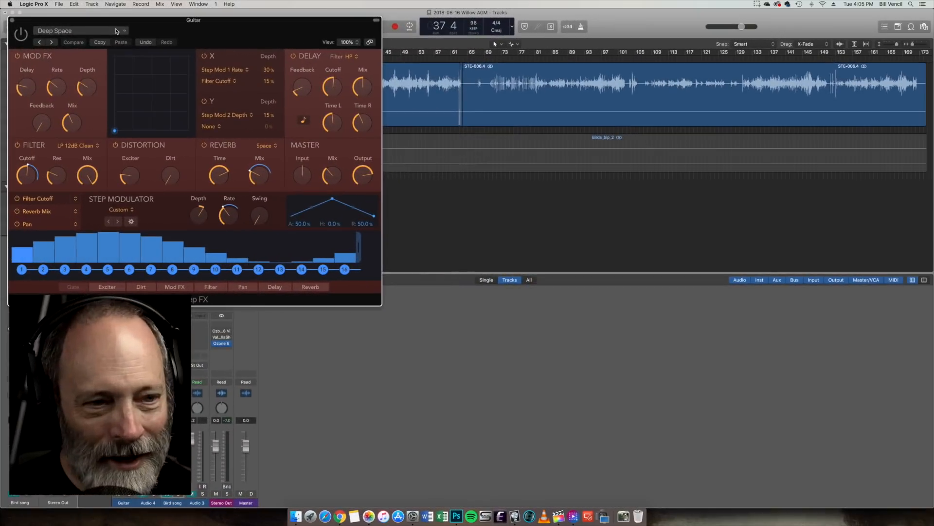
pyautogui.moveTo(116, 24); pyautogui.dragTo(464, 152)
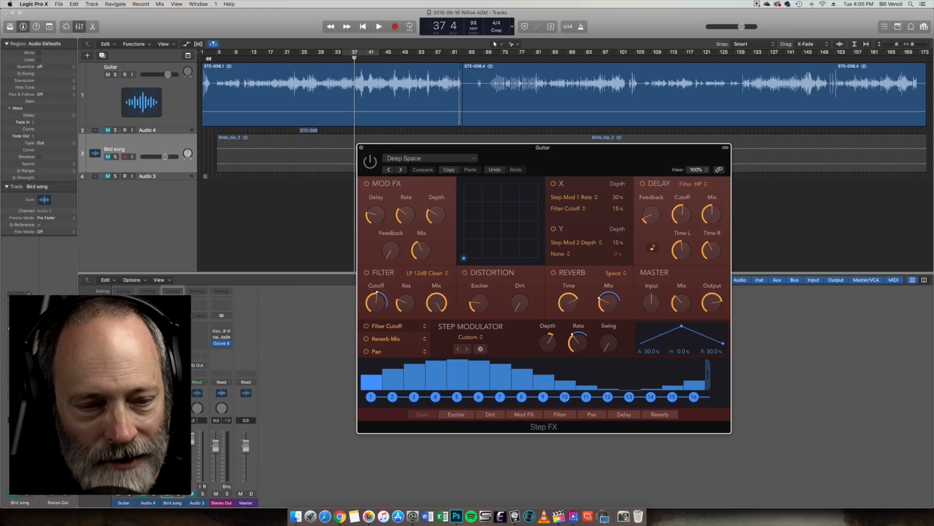
pyautogui.moveTo(431, 150); pyautogui.dragTo(422, 174)
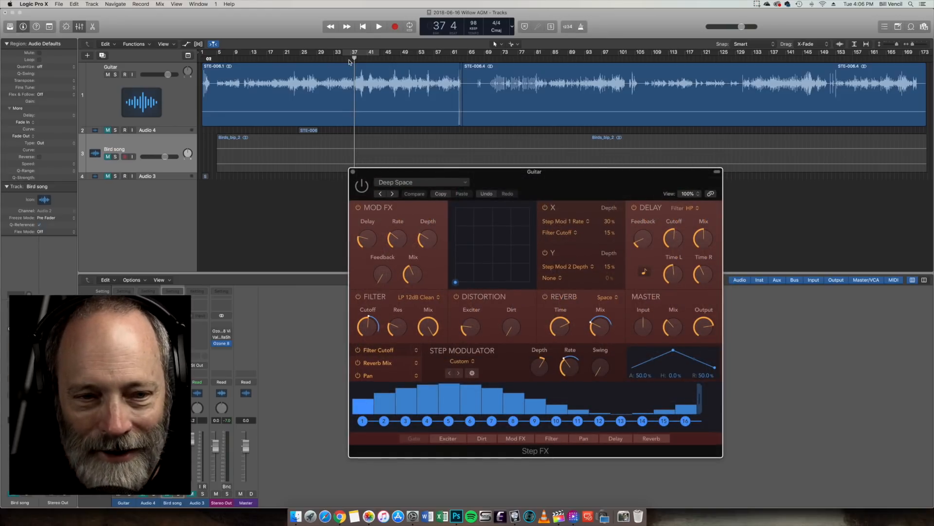
# - Activate Step FX on the Guitar track and compare the guitar without and with it while playing from bar 34
pyautogui.moveTo(355, 58); pyautogui.dragTo(338, 58)
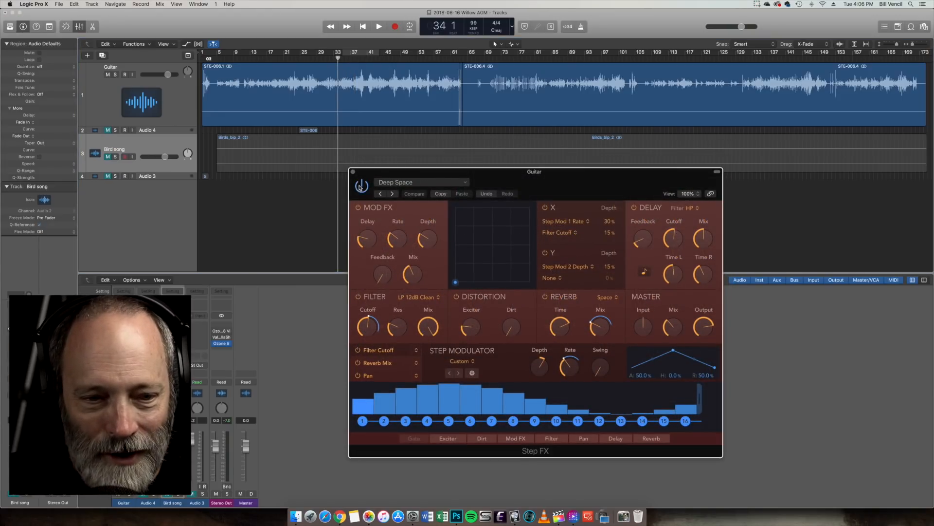
pyautogui.press('space')
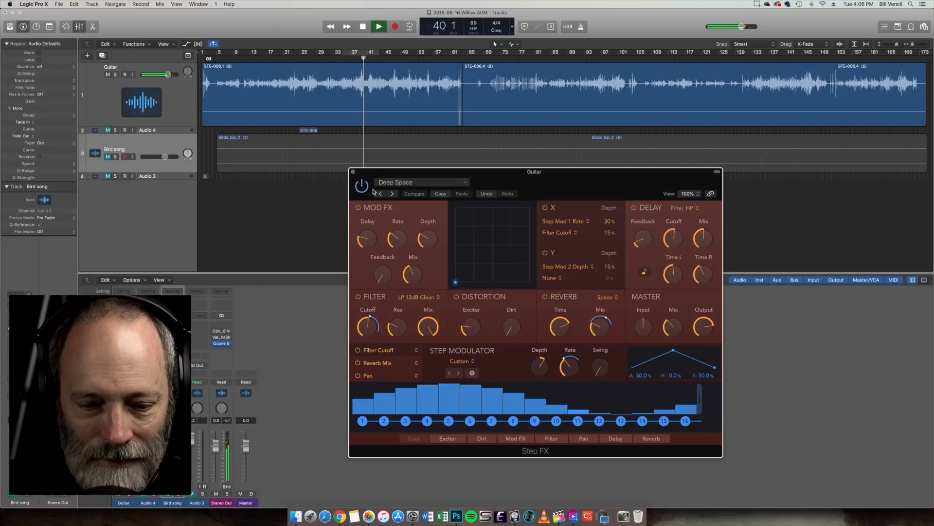
pyautogui.press('space')
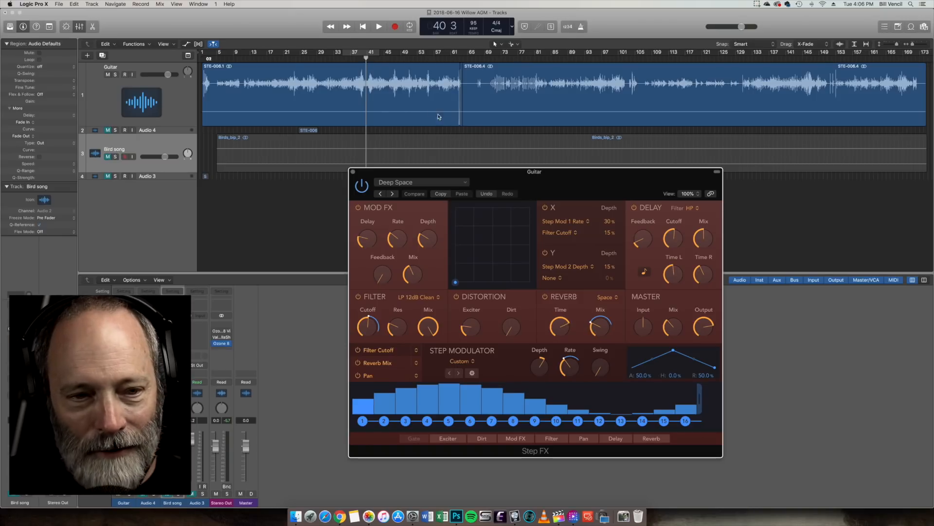
# - Set the Step FX reverb mix to 27.8 % while playing the guitar from bar 35
pyautogui.click(342, 59)
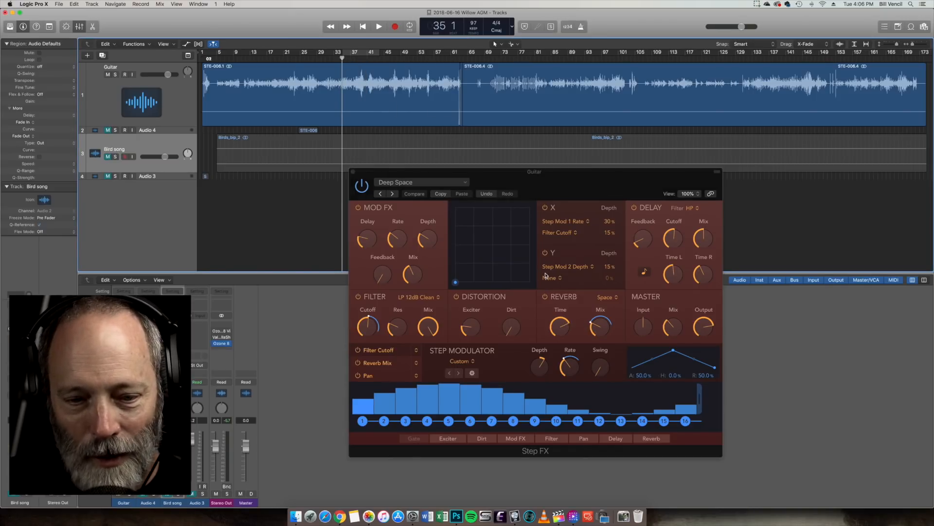
pyautogui.press('space')
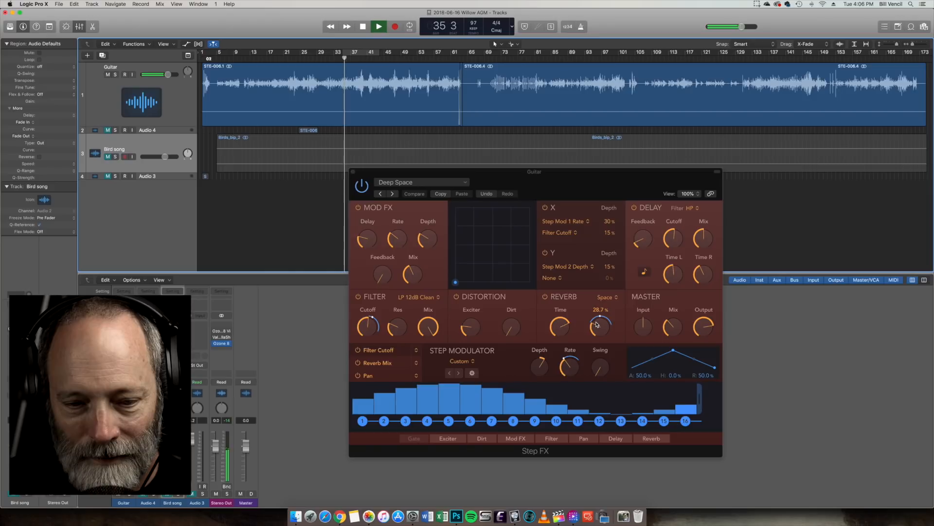
pyautogui.click(596, 333)
pyautogui.moveTo(596, 333); pyautogui.dragTo(597, 327)
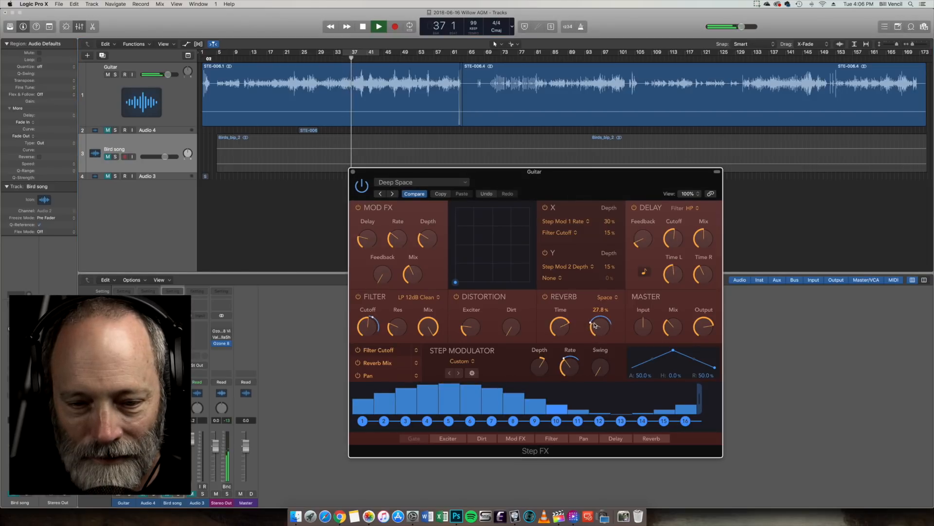
pyautogui.press('space')
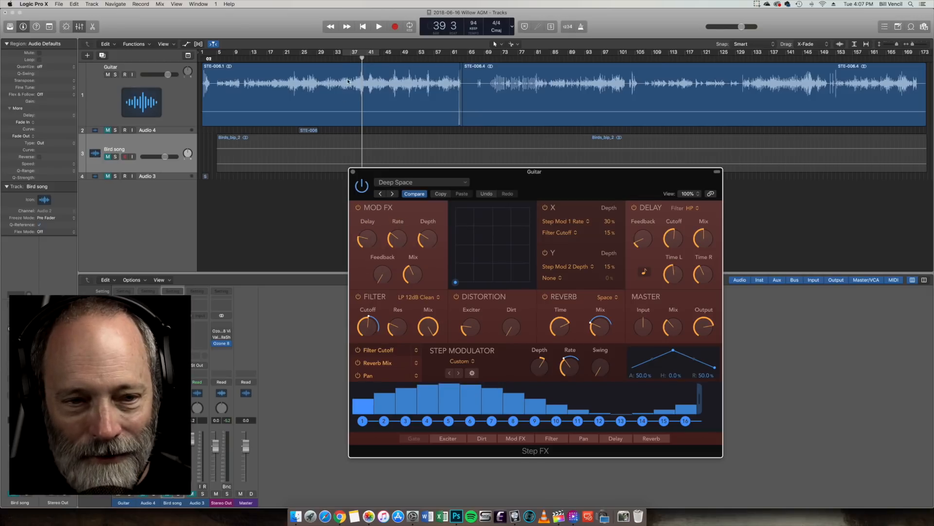
# - Audition the guitar through Step FX from bar 34, examine the step modulator, and listen again from bar 27
pyautogui.doubleClick(339, 62)
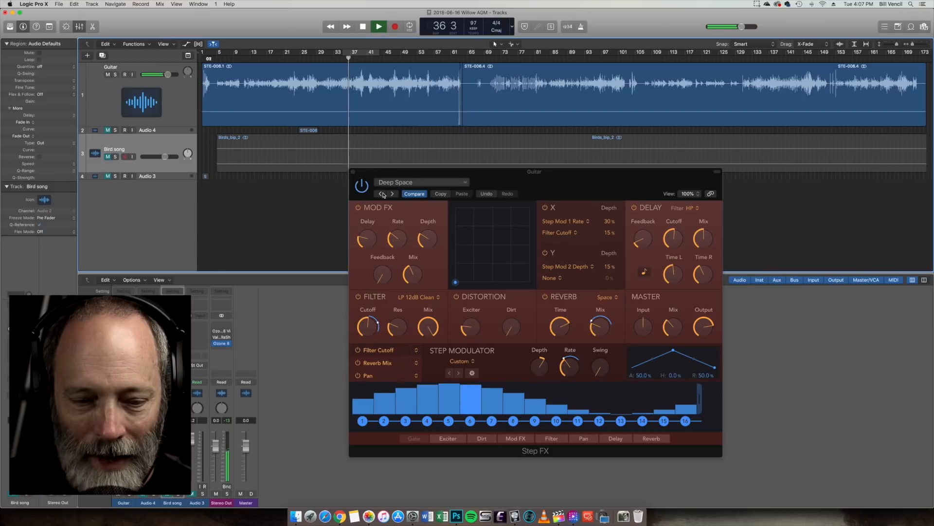
pyautogui.press('space')
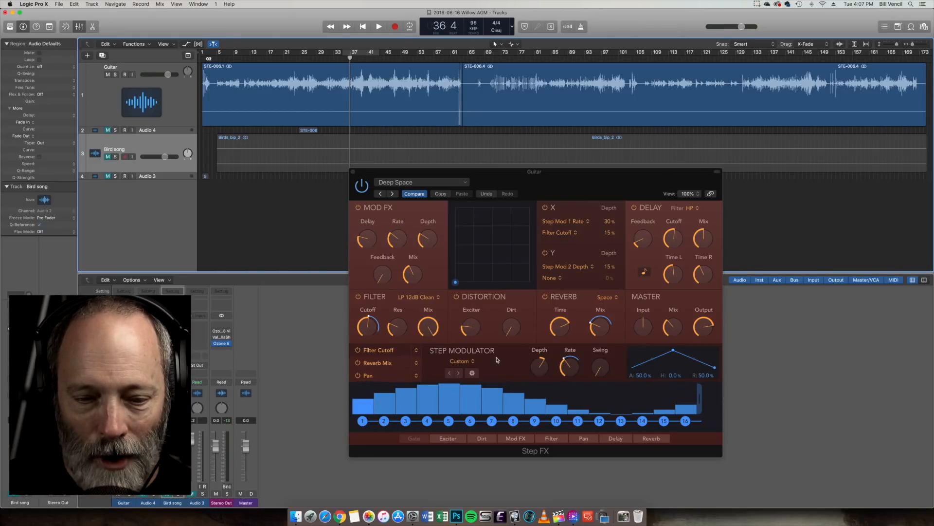
pyautogui.moveTo(543, 365)
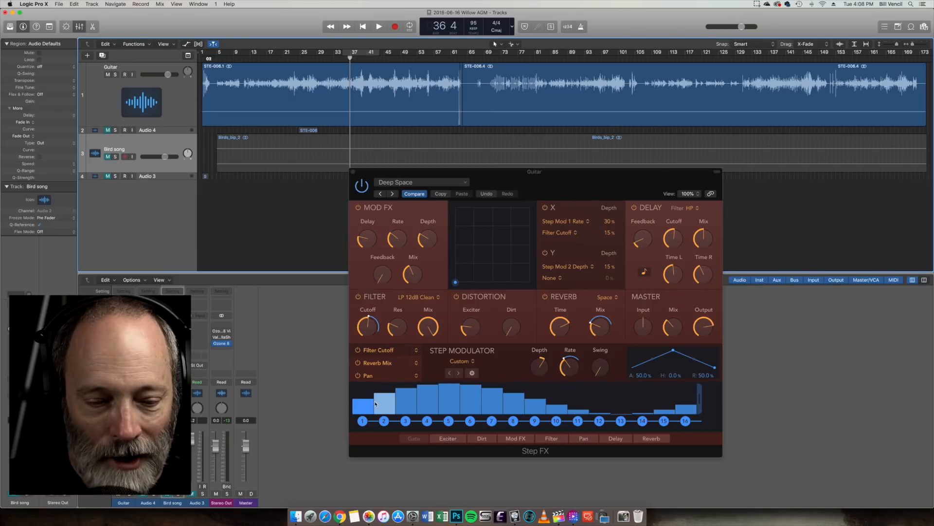
pyautogui.click(310, 61)
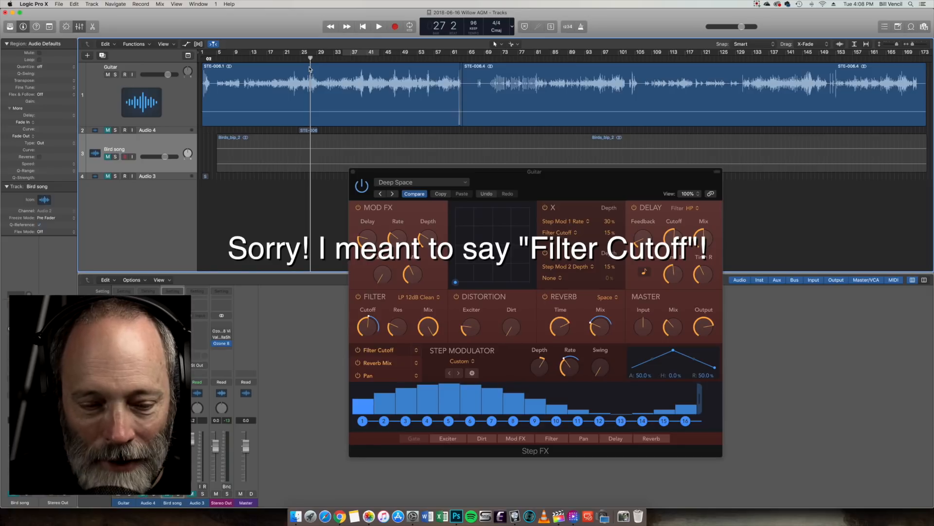
pyautogui.press('space')
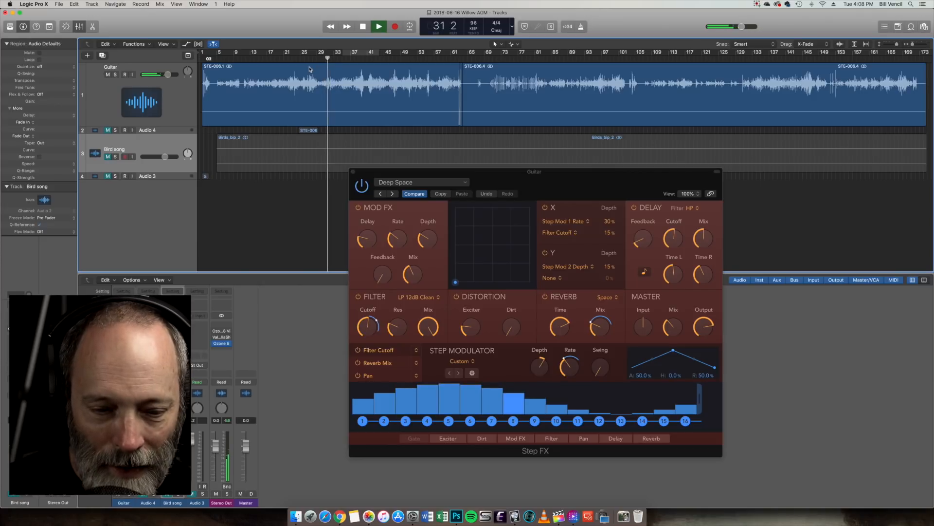
pyautogui.press('space')
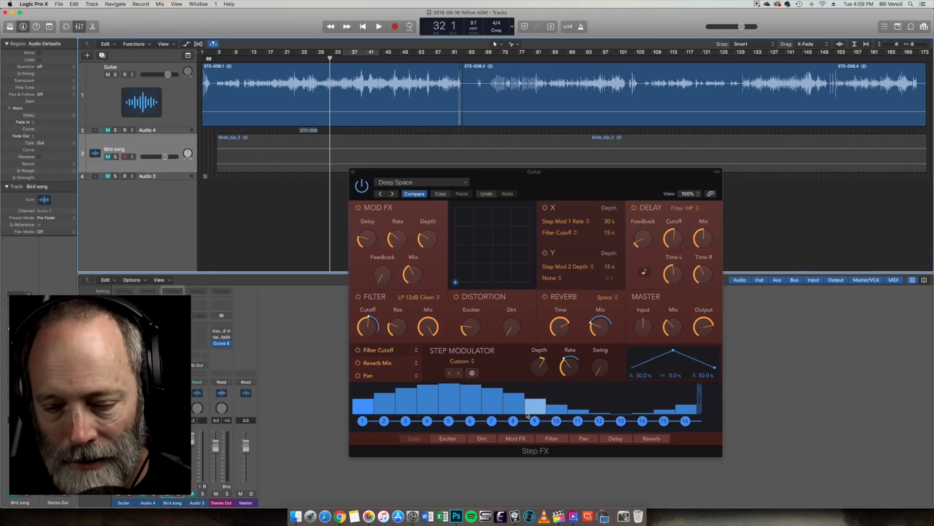
# - Play from bar 28 while raising the Step FX master mix to 96.5 %, and bring it back to 36.6 %
pyautogui.moveTo(674, 323)
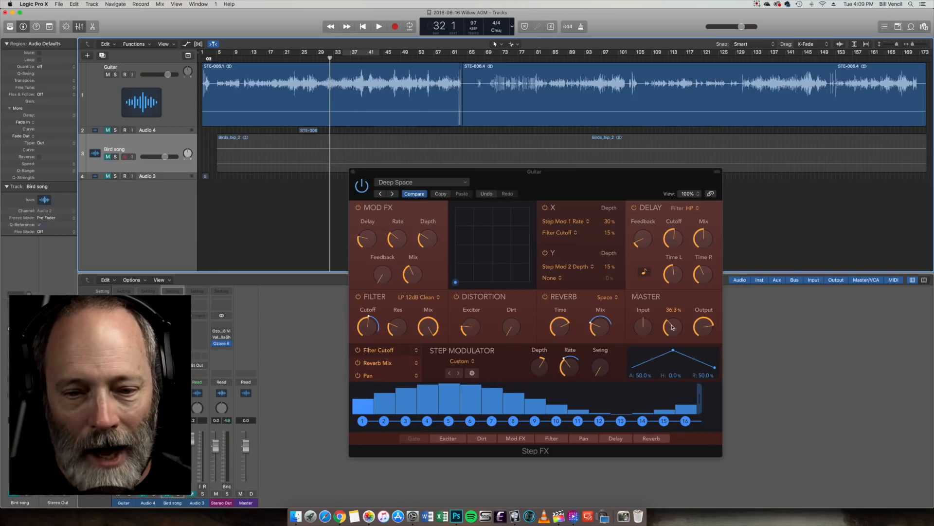
pyautogui.click(312, 61)
pyautogui.press('space')
pyautogui.moveTo(673, 294)
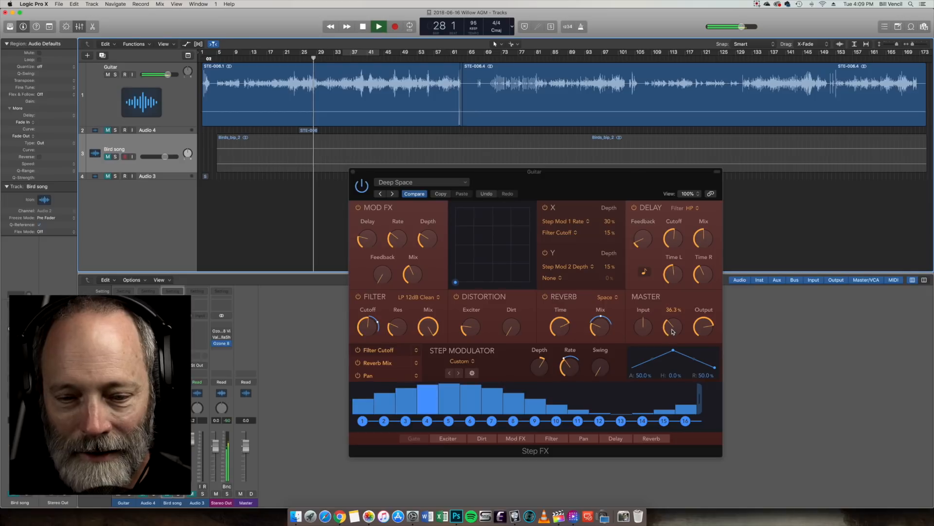
pyautogui.moveTo(673, 293); pyautogui.dragTo(675, 265)
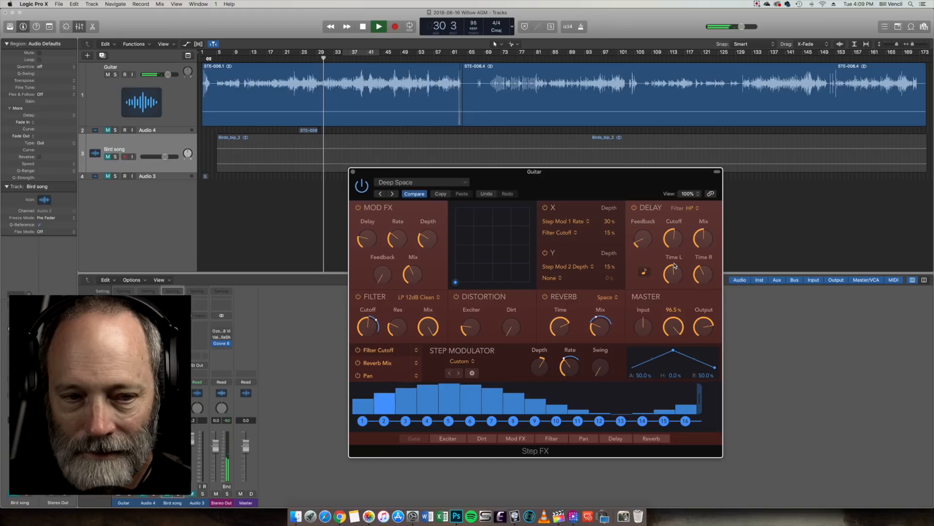
pyautogui.moveTo(675, 265); pyautogui.dragTo(667, 332)
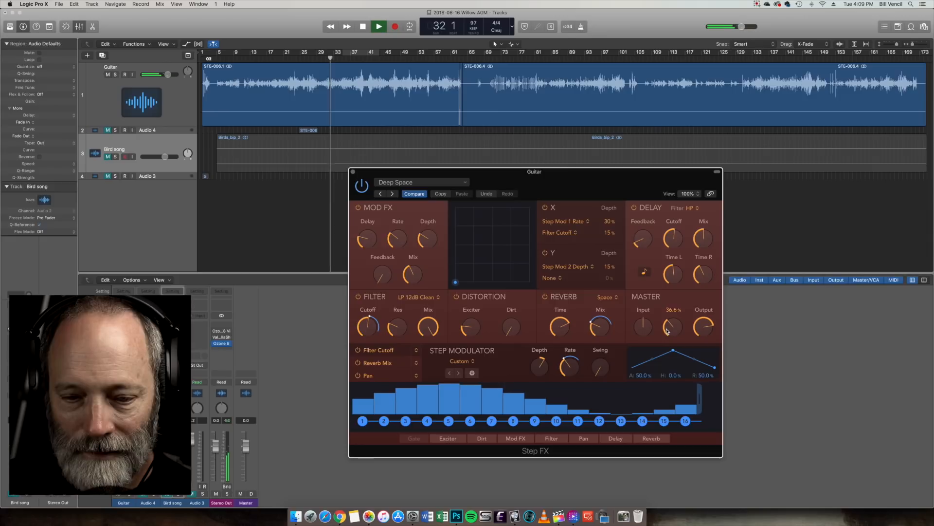
pyautogui.press('space')
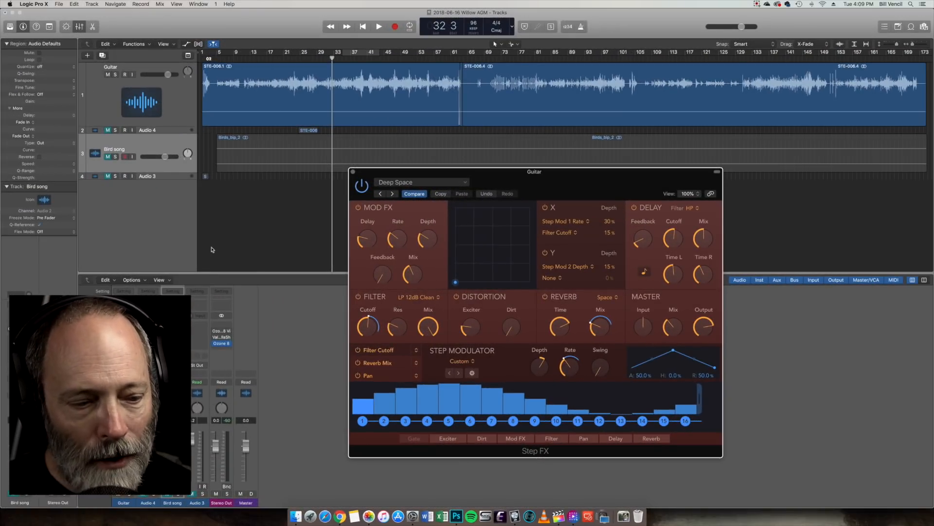
# - Unmute the Bird song track, solo it to hear passages near bars 58 and 80, and turn the solo off
pyautogui.click(167, 495)
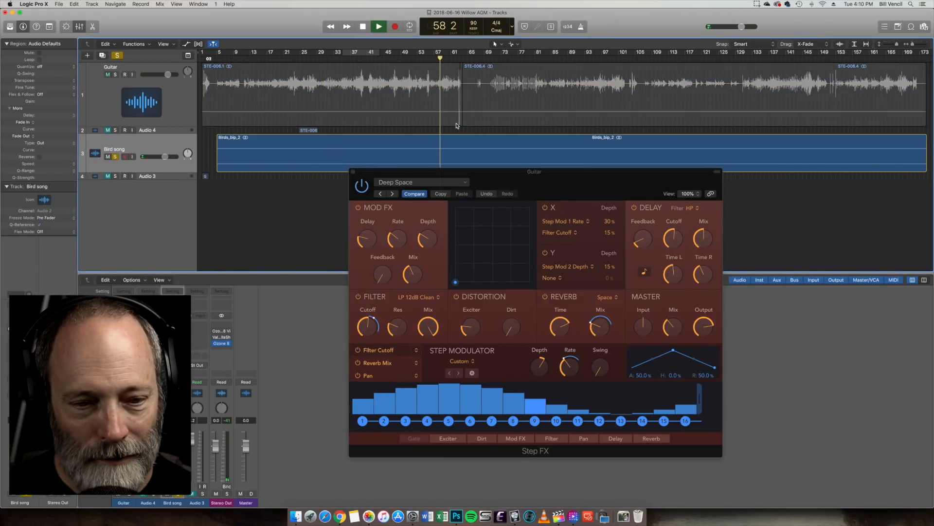
pyautogui.click(531, 58)
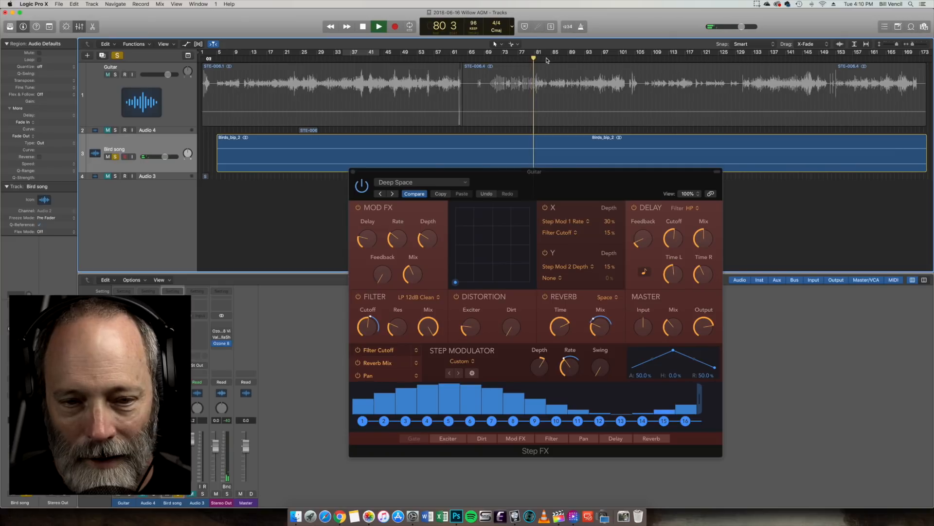
pyautogui.press('space')
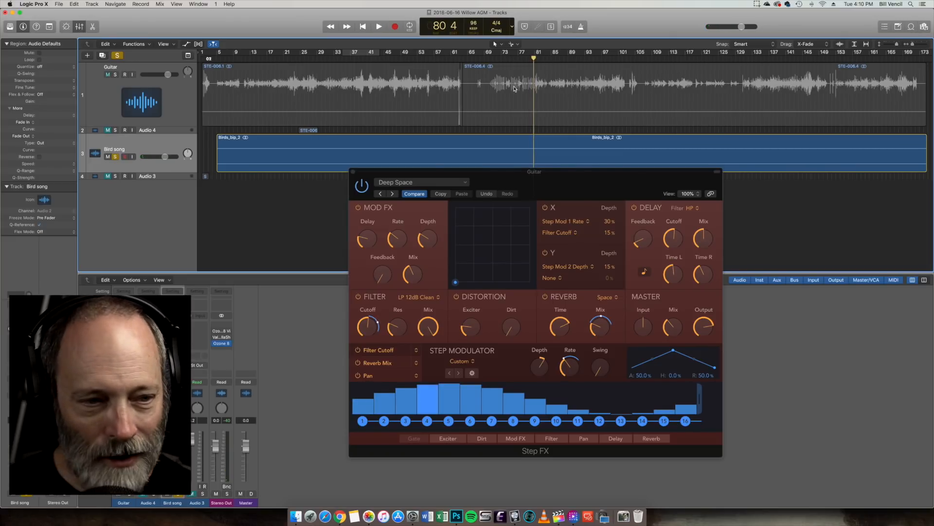
pyautogui.click(115, 156)
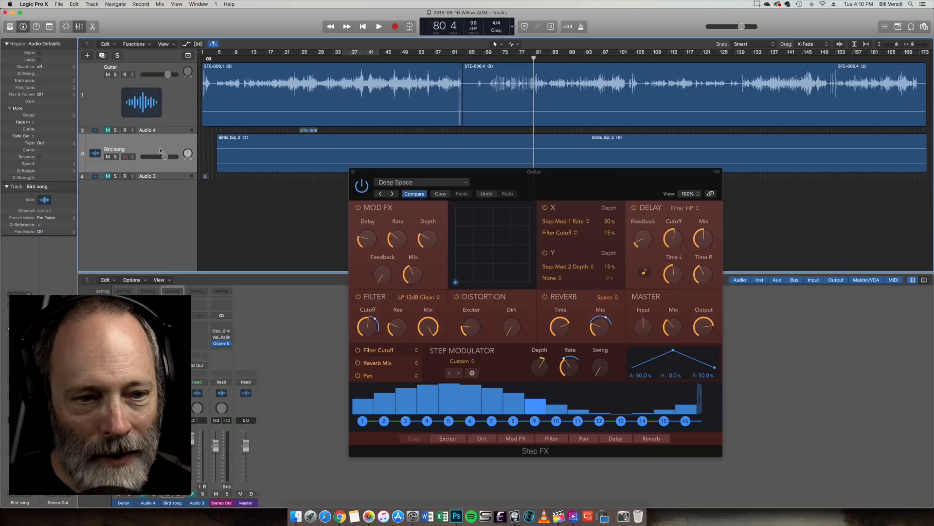
pyautogui.click(124, 156)
# - Audition the guitar together with the Bird song track from bar 28
pyautogui.click(312, 59)
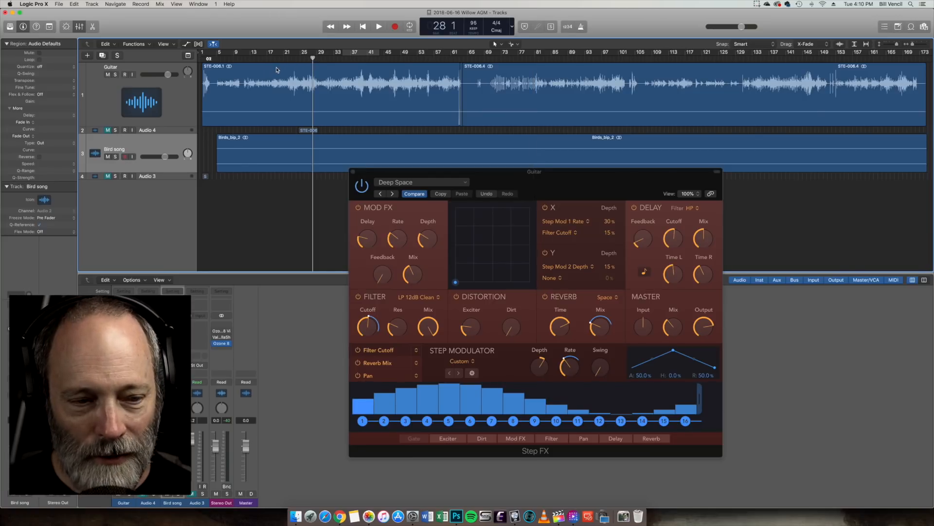
pyautogui.press('space')
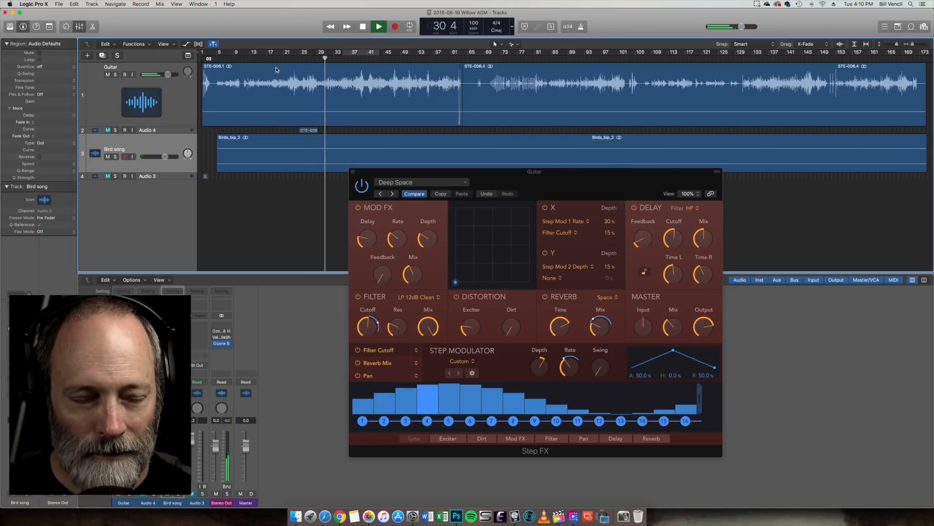
pyautogui.press('space')
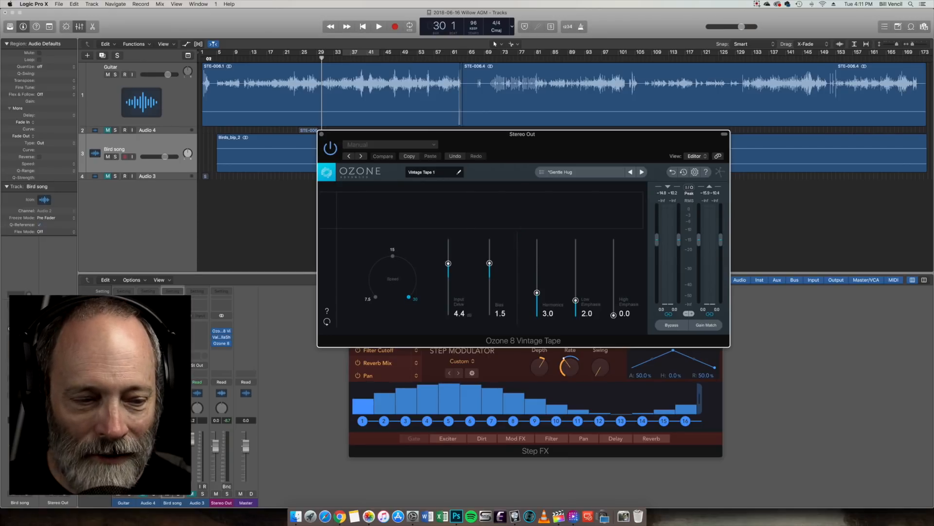
# - Open ValhallaShimmer on the Stereo Out channel, activate it, and audition the mix through it from bar 30
pyautogui.click(221, 336)
pyautogui.moveTo(100, 20); pyautogui.dragTo(452, 174)
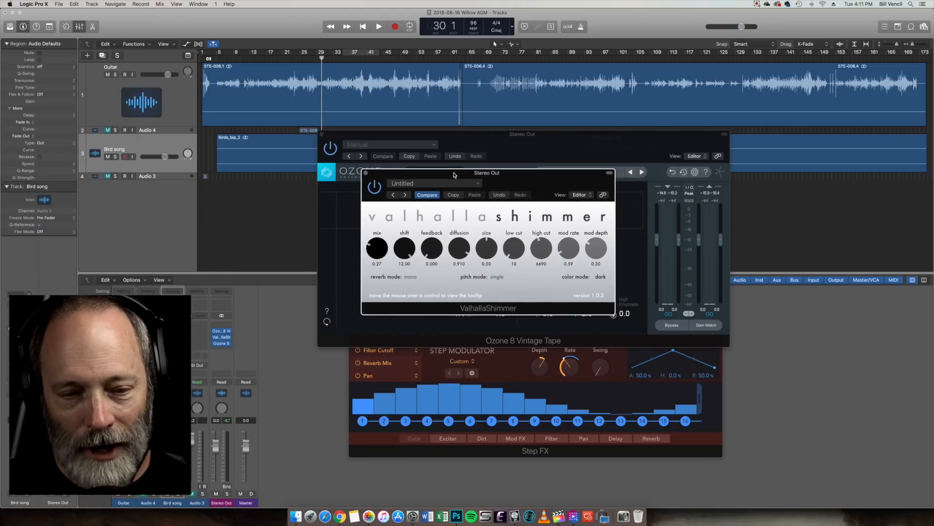
pyautogui.press('space')
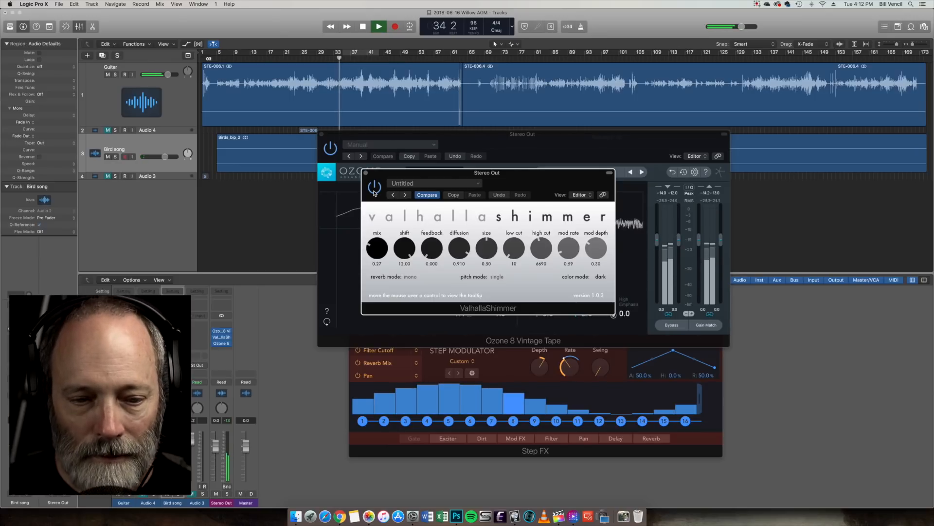
pyautogui.press('space')
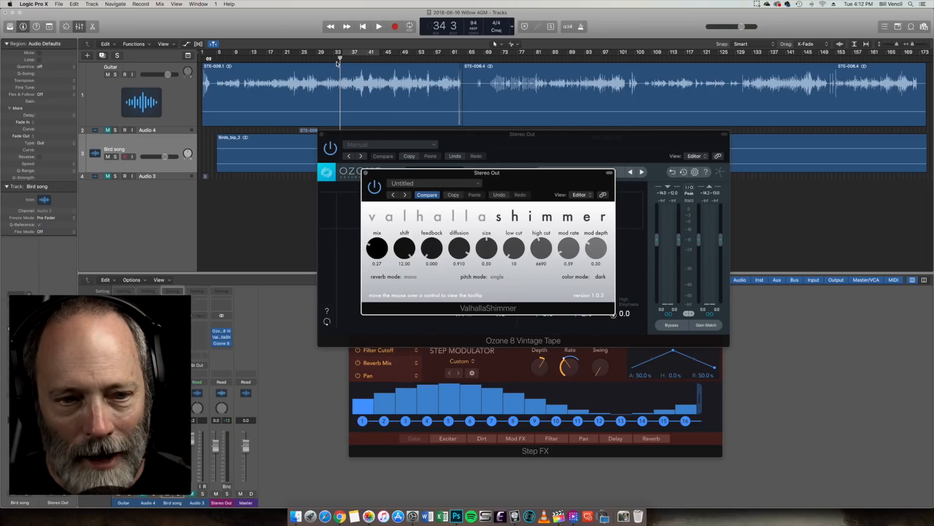
# - Play the mix with the Stereo Out effects from bar 36
pyautogui.moveTo(340, 59); pyautogui.dragTo(345, 59)
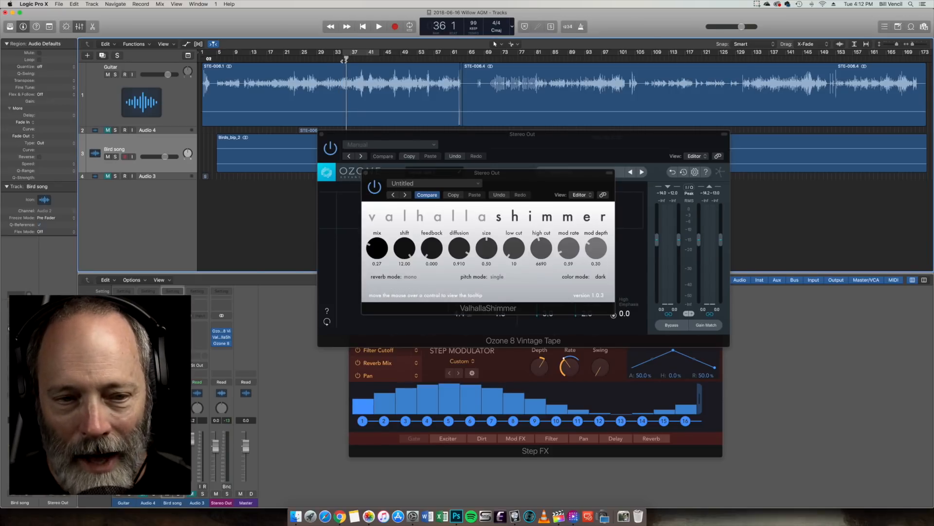
pyautogui.press('space')
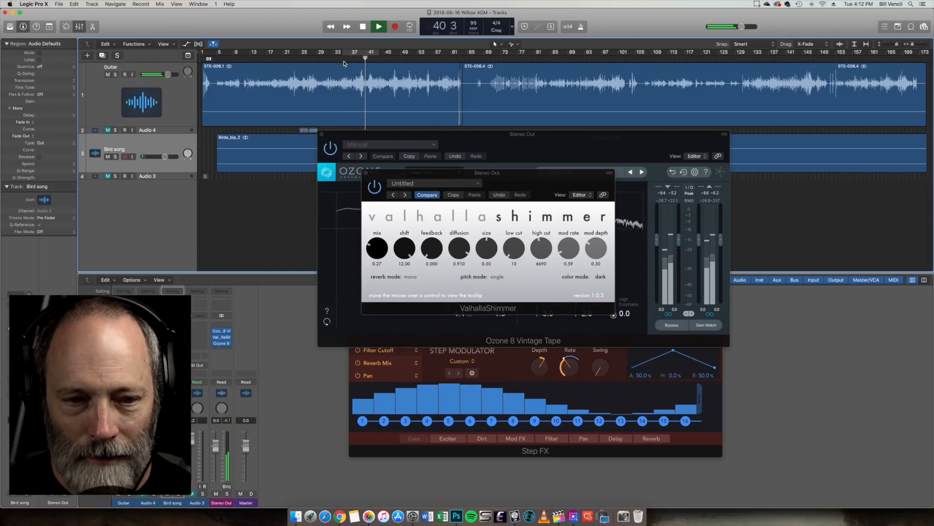
pyautogui.press('space')
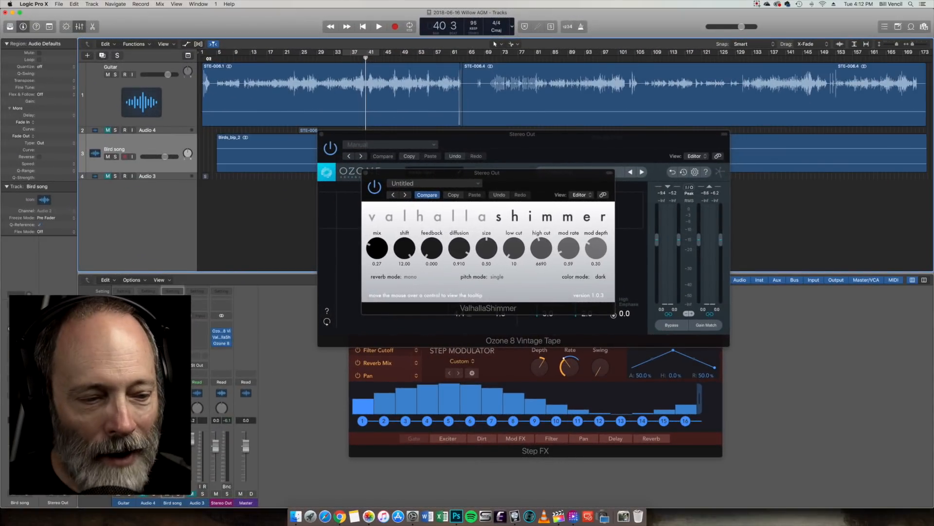
# - Open Ozone 8 on the Stereo Out channel with its Equalizer module shown, and enable the Maximizer module
pyautogui.click(221, 343)
pyautogui.moveTo(136, 25); pyautogui.dragTo(454, 153)
pyautogui.click(353, 204)
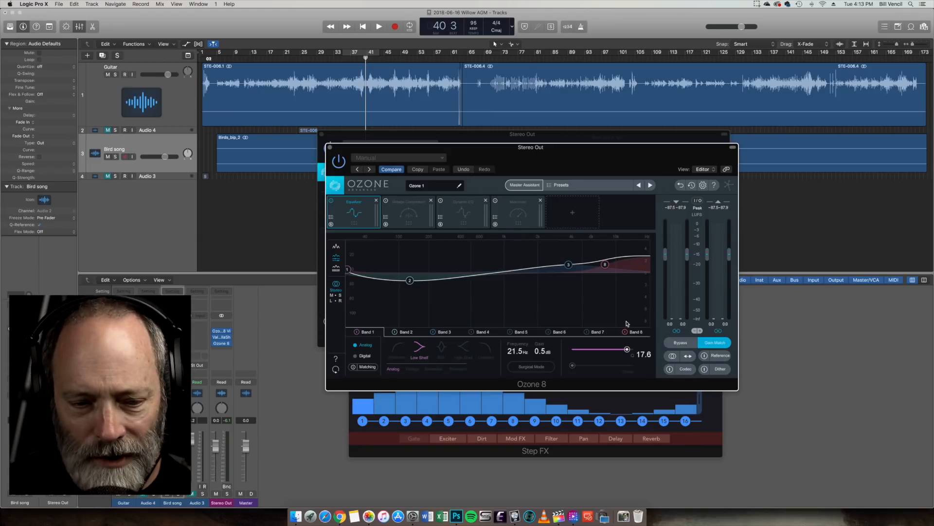
pyautogui.click(495, 202)
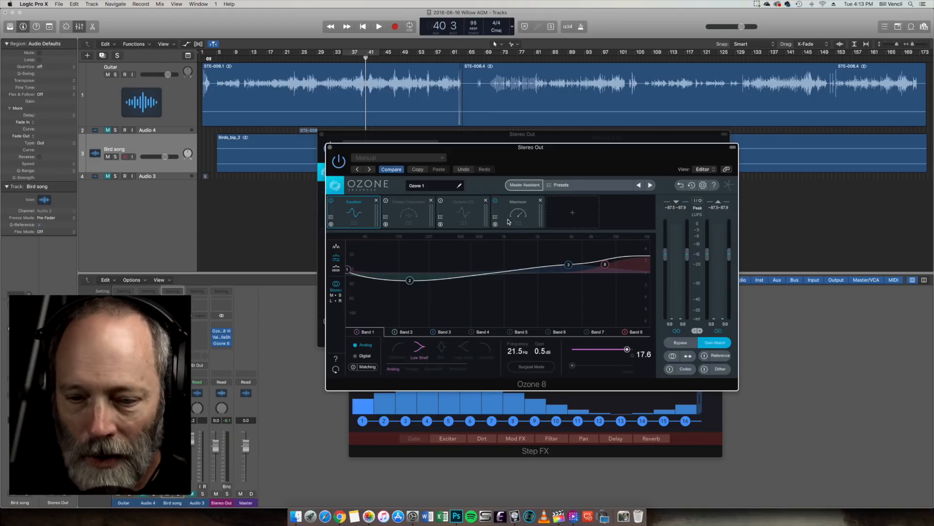
# - Play the mix from bar 40 and compare it with Ozone's Equalizer module bypassed and active
pyautogui.press('space')
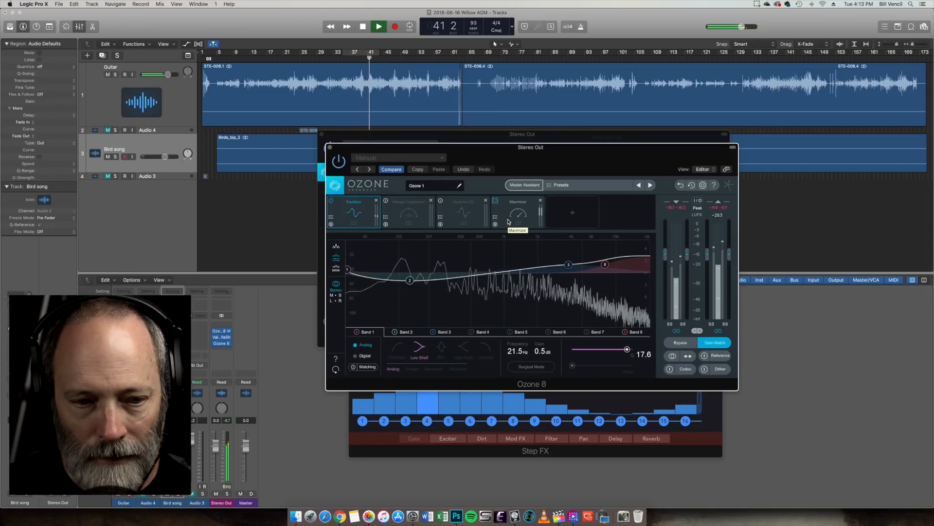
pyautogui.click(330, 201)
pyautogui.click(331, 201)
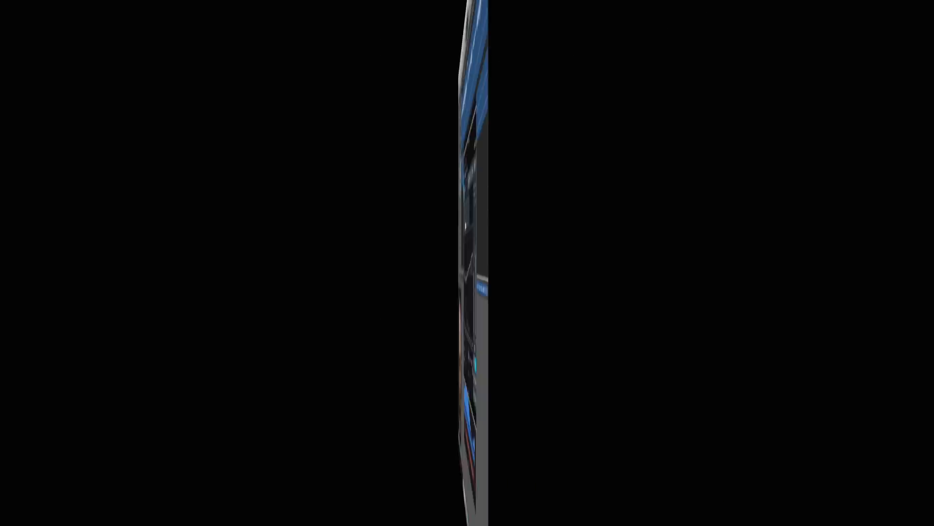
# - Enable Ozone's Vintage Compressor module and audition the mix from bar 37 with the module bypassed and active
pyautogui.click(395, 207)
pyautogui.click(385, 201)
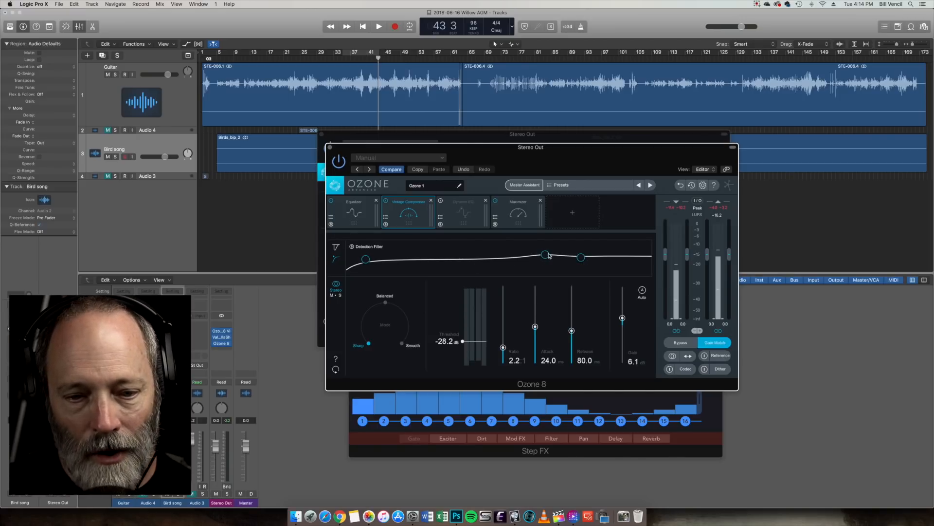
pyautogui.click(350, 62)
pyautogui.press('space')
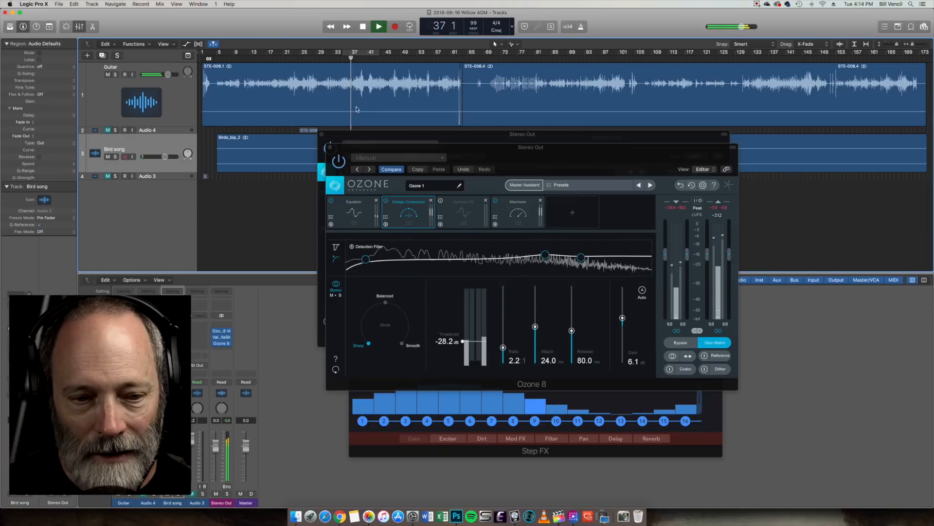
pyautogui.click(386, 201)
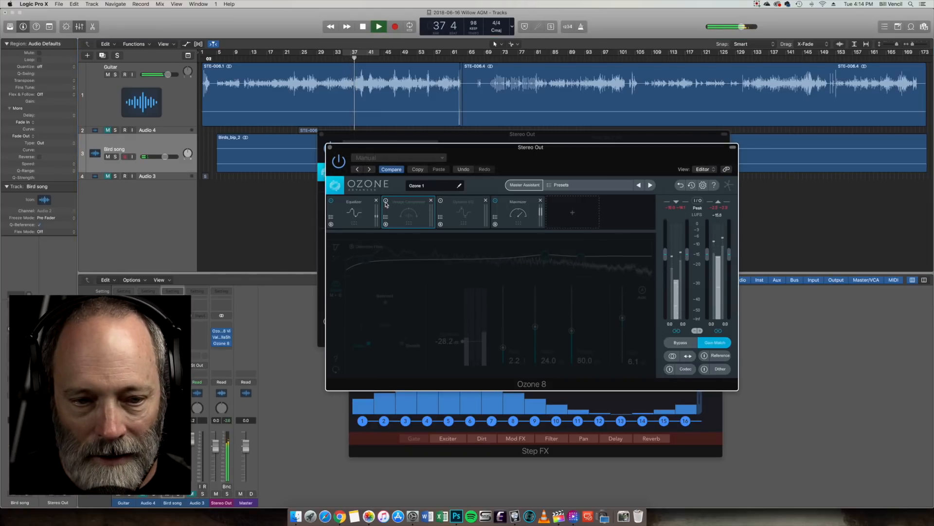
pyautogui.click(386, 201)
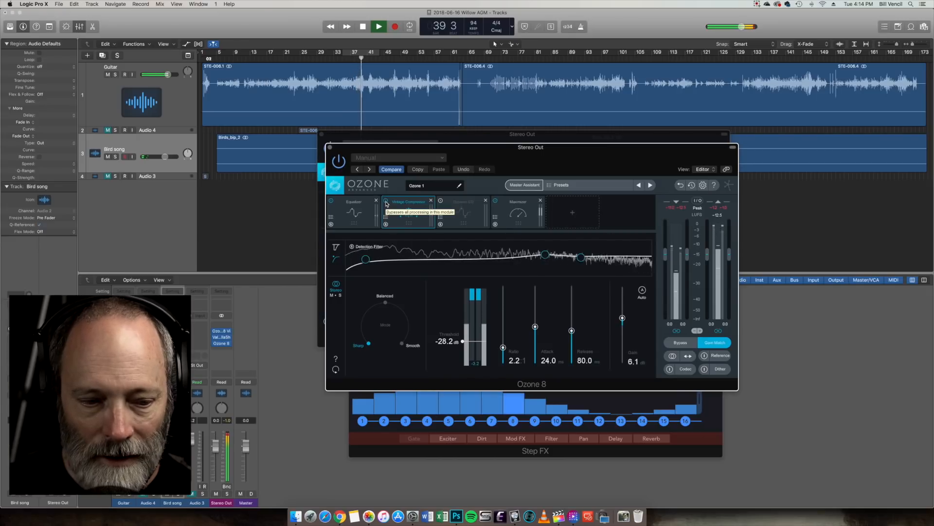
# - Turn off Gain Match in Ozone 8 during playback, listen to the mix, and stop playback
pyautogui.click(711, 345)
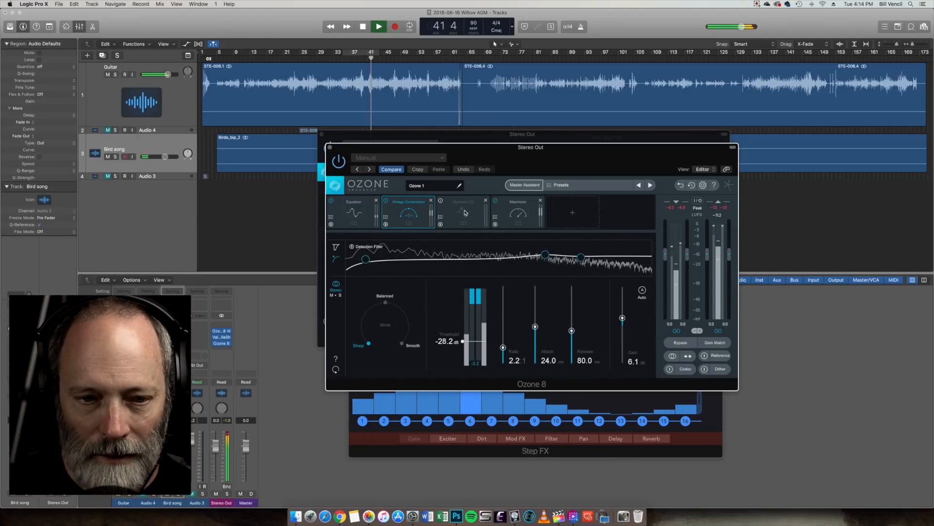
pyautogui.press('space')
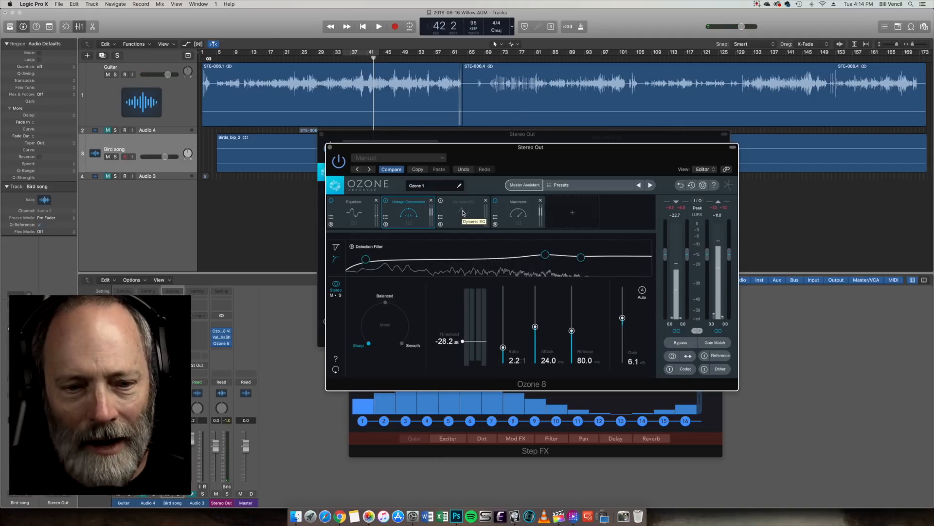
# - Enable Ozone's Dynamic EQ module and audition the mix through it from bar 35
pyautogui.click(463, 213)
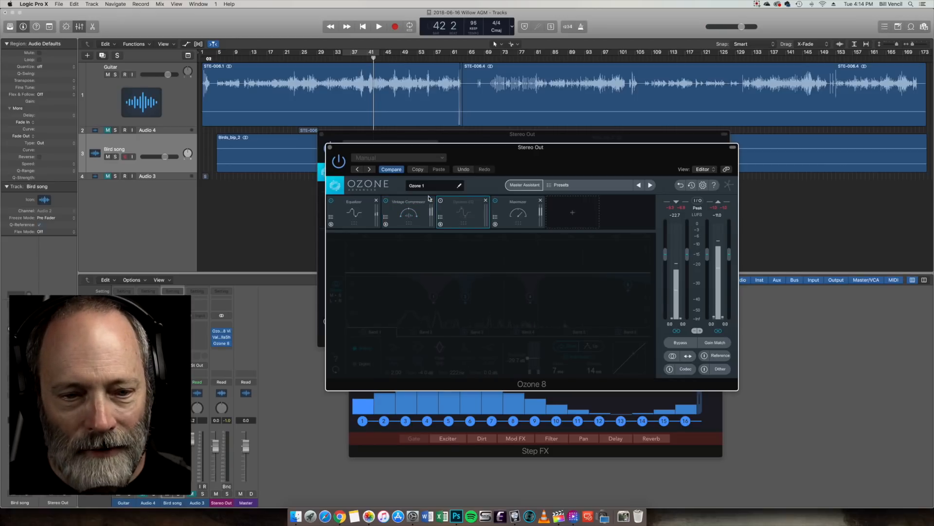
pyautogui.click(441, 201)
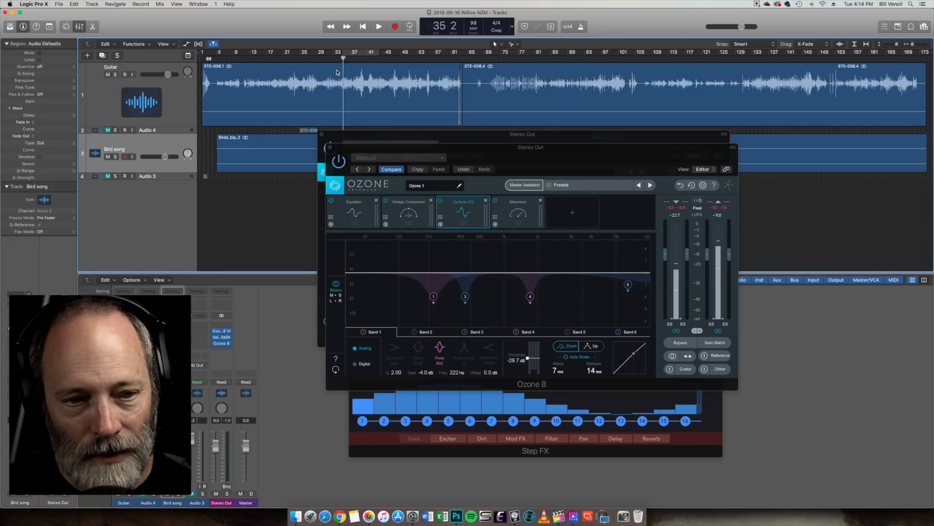
pyautogui.press('space')
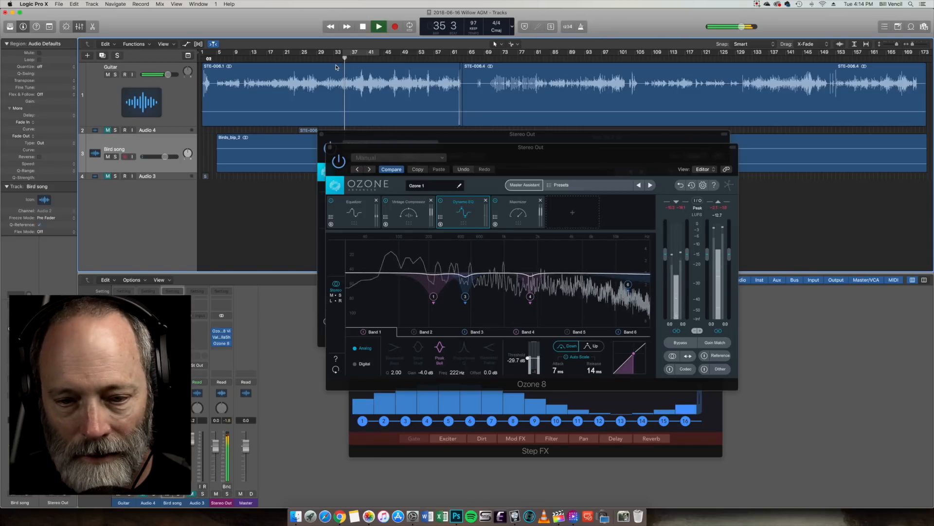